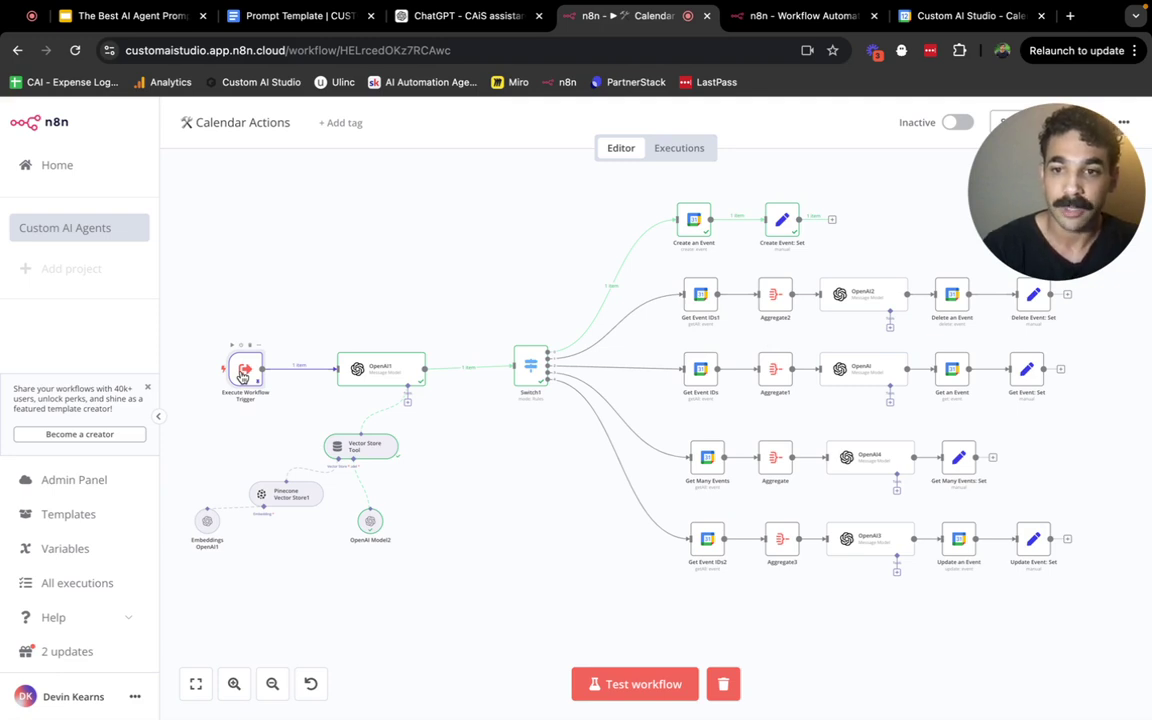
# Step: Check the pinned chat input in the Execute Workflow Trigger node, and run a test of the Calendar Actions workflow
pyautogui.doubleClick(242, 372)
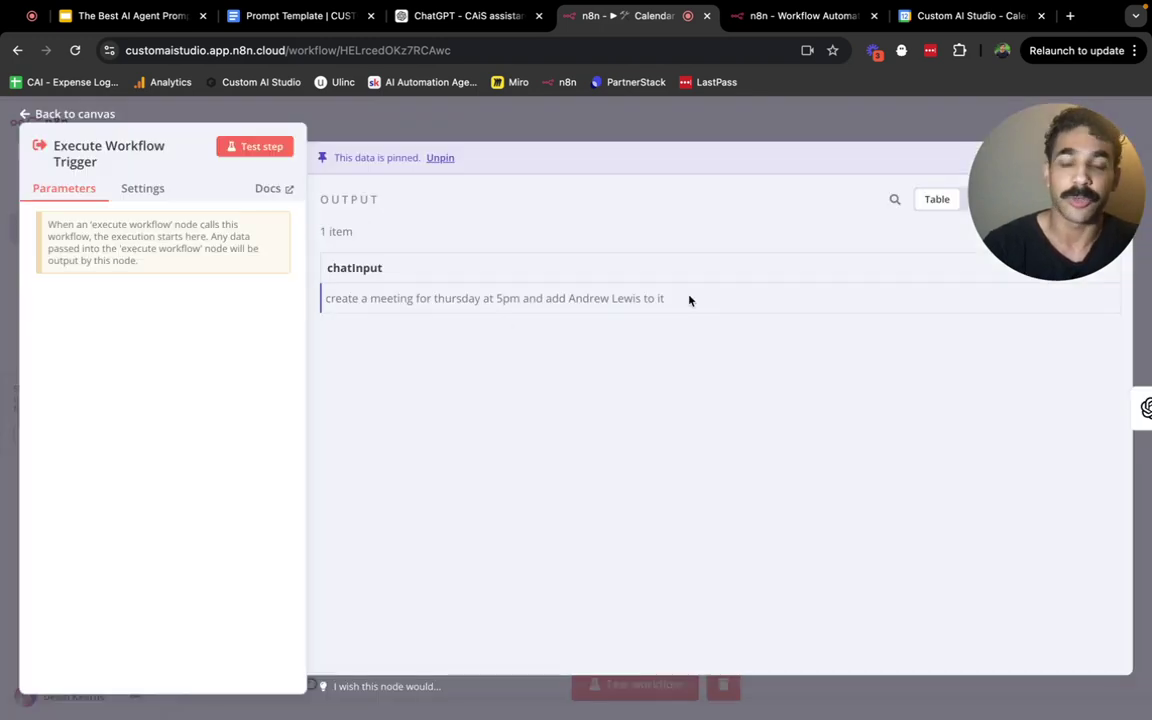
pyautogui.moveTo(689, 298); pyautogui.dragTo(323, 298)
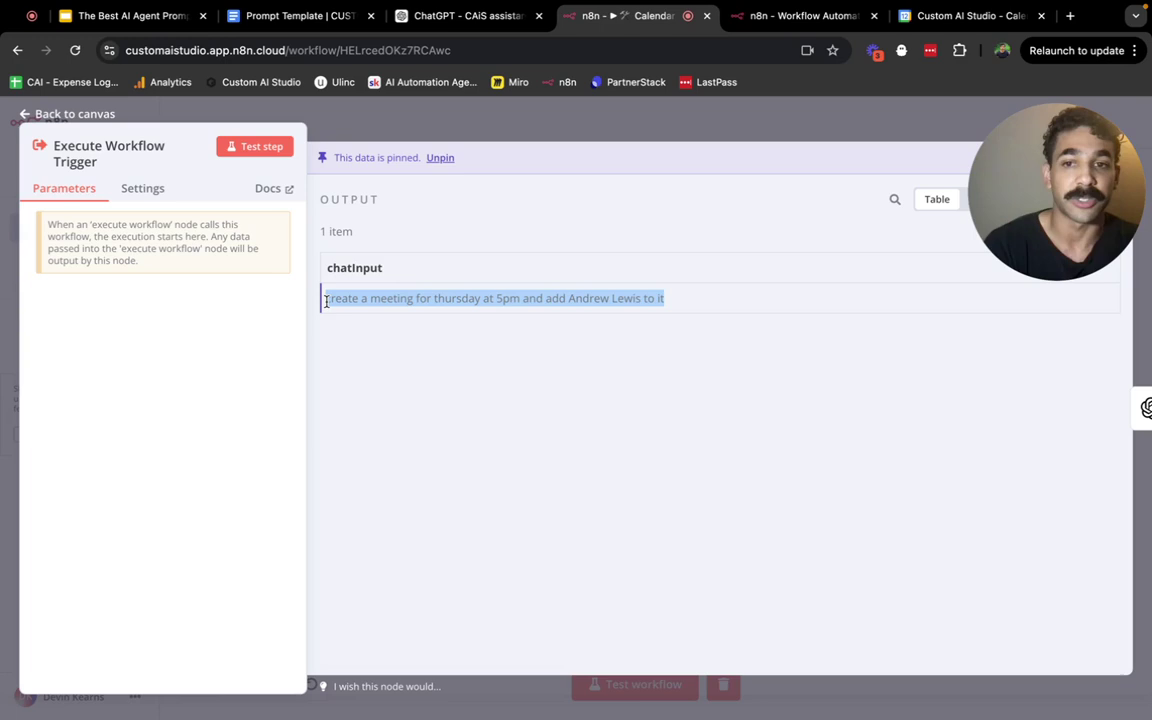
pyautogui.click(604, 437)
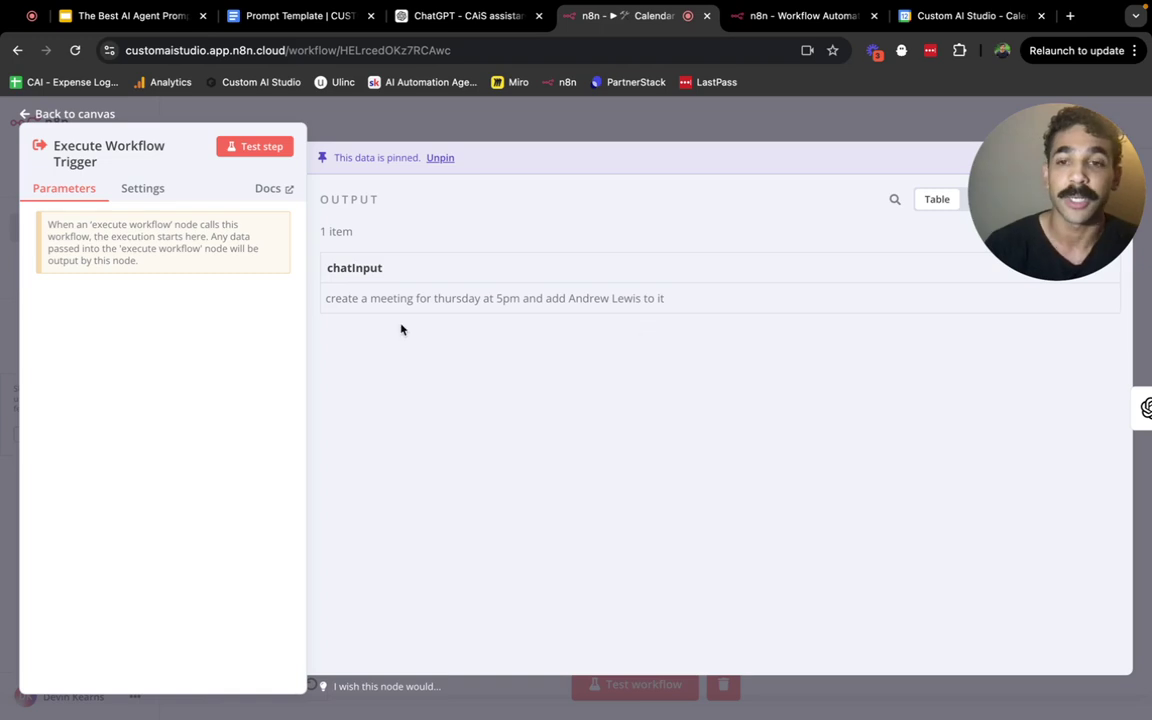
pyautogui.moveTo(329, 298); pyautogui.dragTo(676, 301)
pyautogui.click(676, 301)
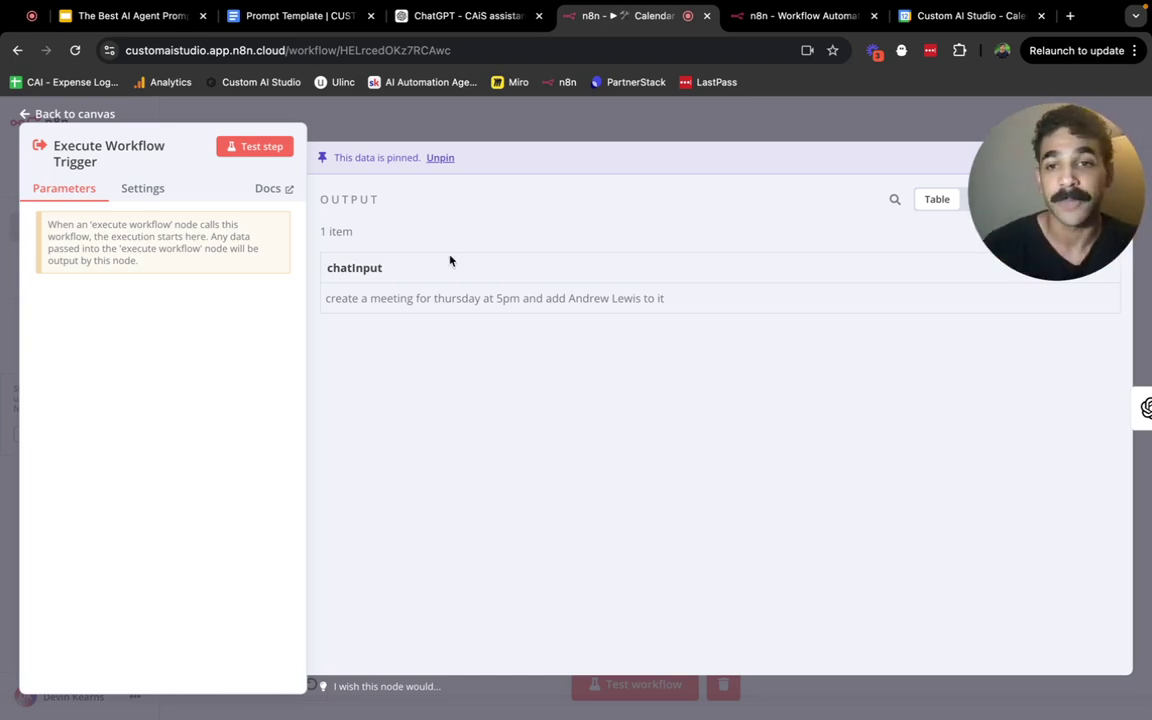
pyautogui.click(98, 114)
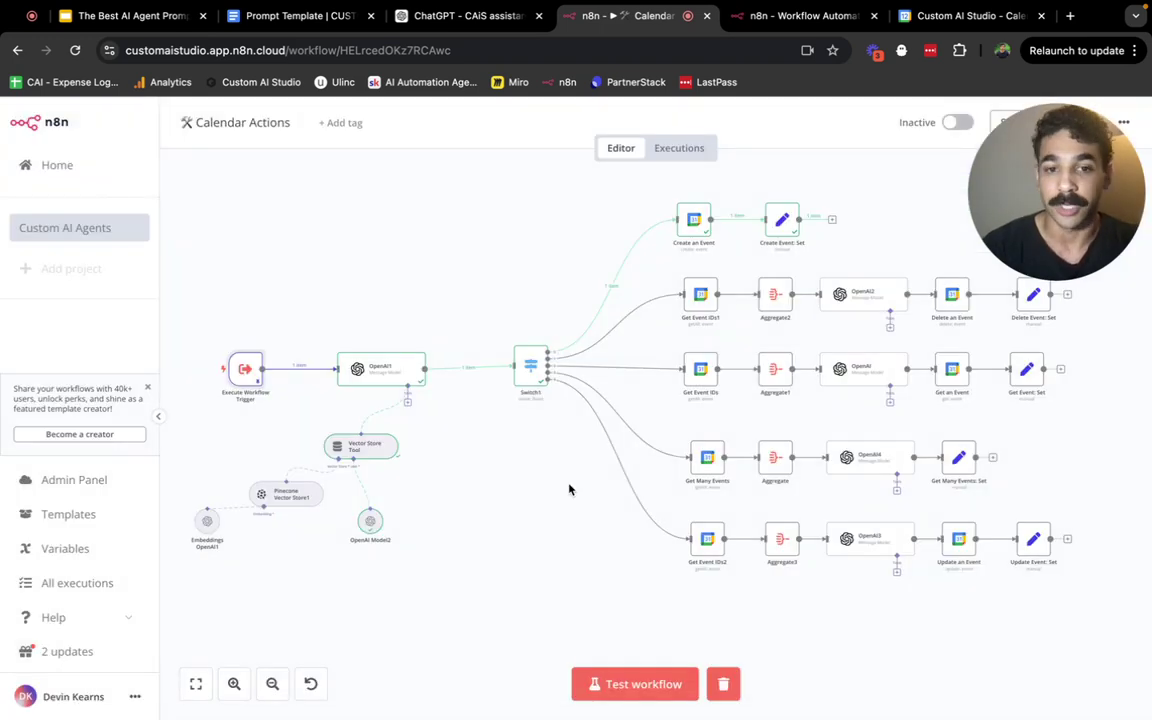
pyautogui.click(646, 686)
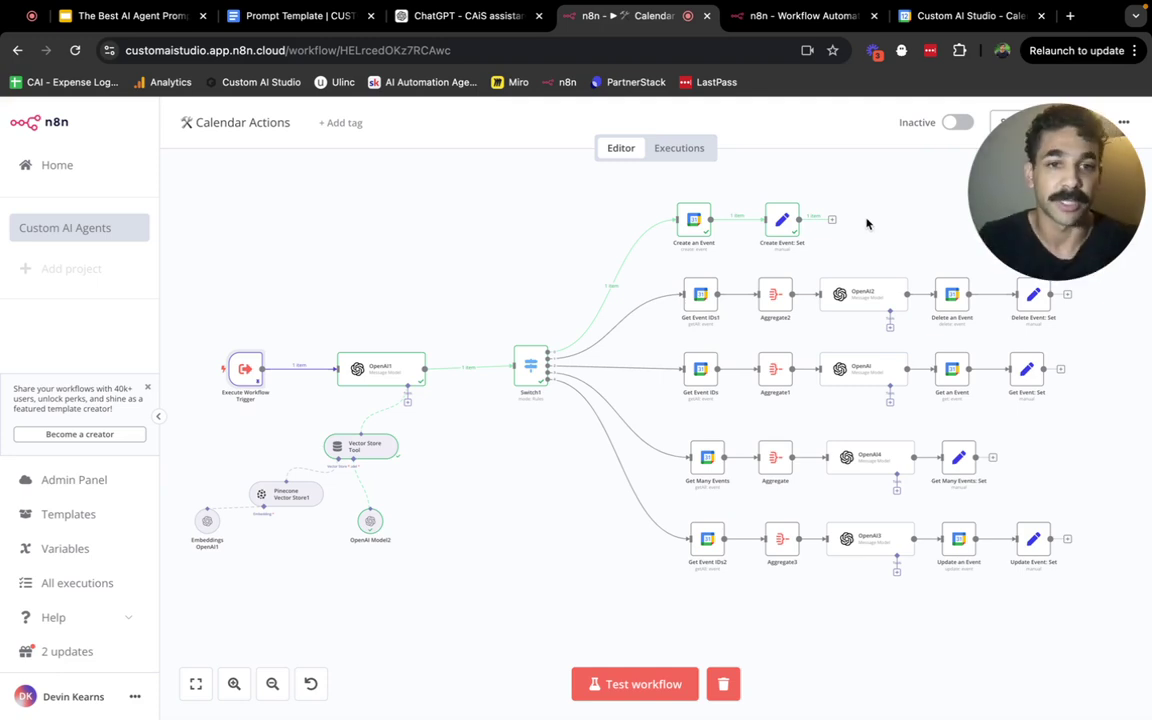
# Step: Open the Create Event: Set node and review its incoming event data and the expressions mapped into the response field
pyautogui.doubleClick(779, 230)
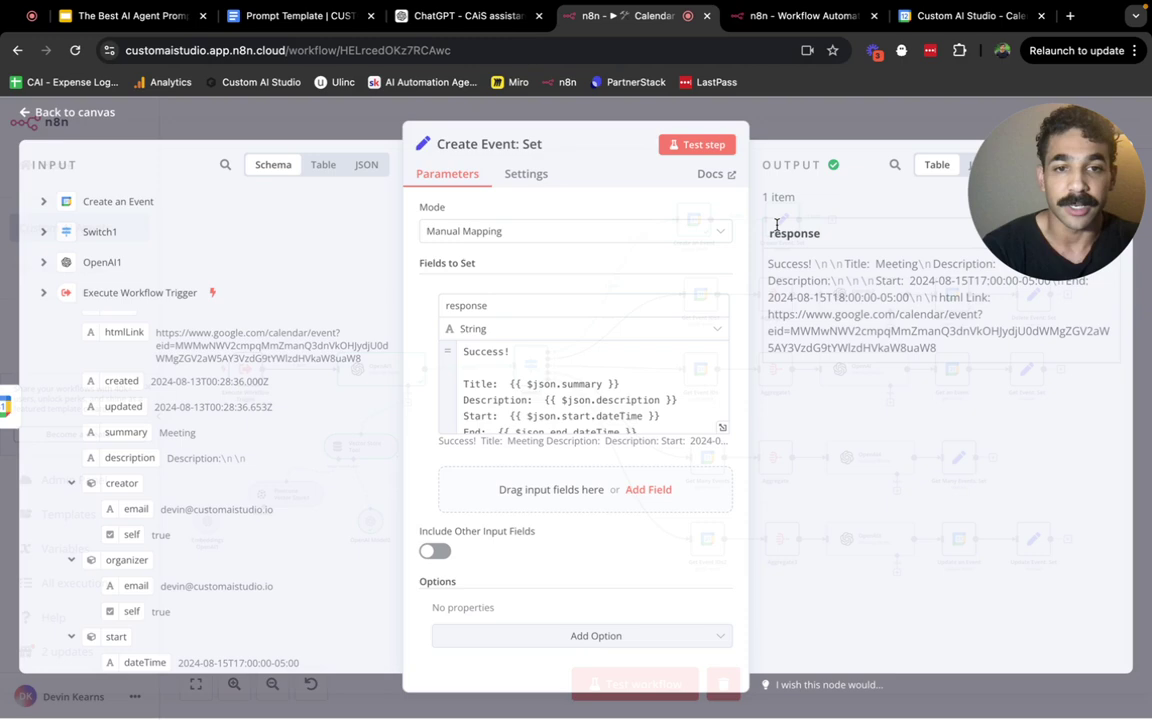
pyautogui.scroll(-2, 170, 494)
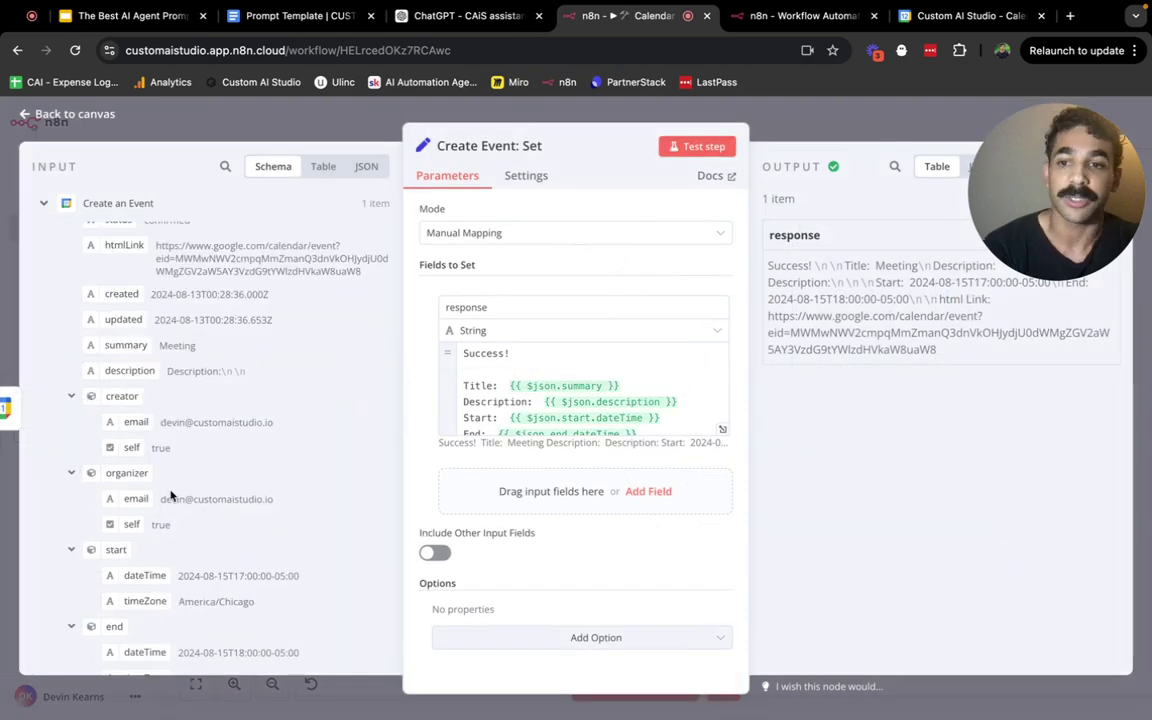
pyautogui.scroll(-6, 170, 494)
pyautogui.scroll(6, 170, 494)
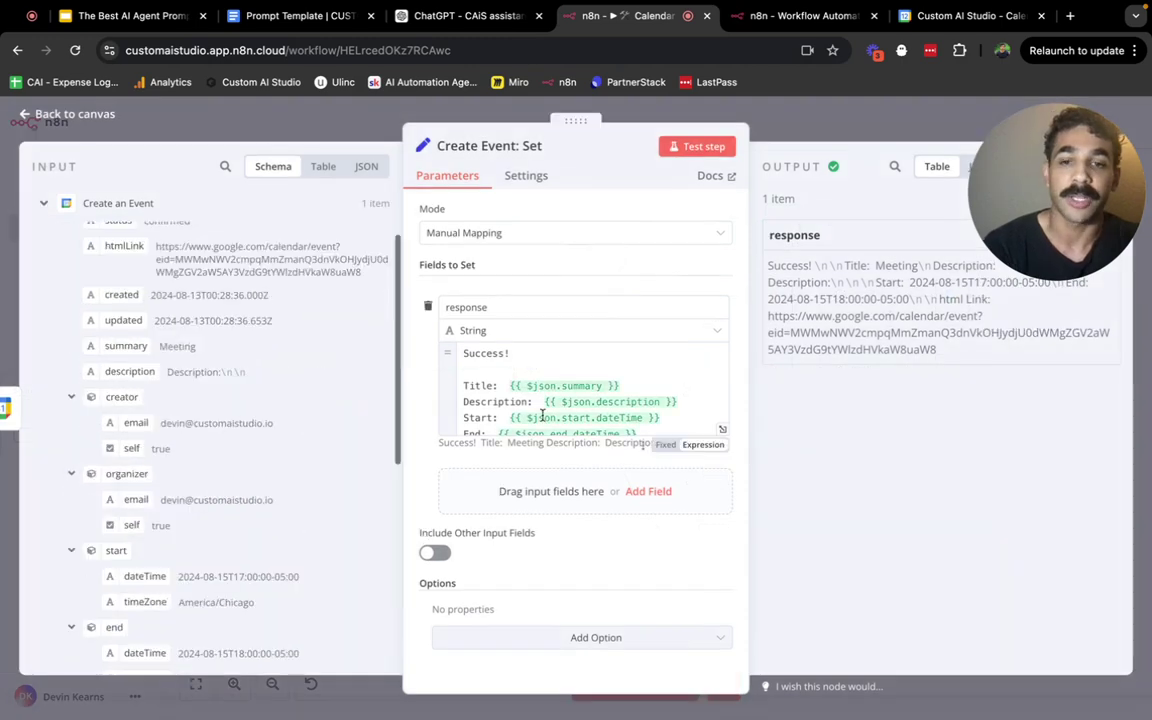
pyautogui.scroll(-2, 558, 408)
pyautogui.scroll(2, 558, 408)
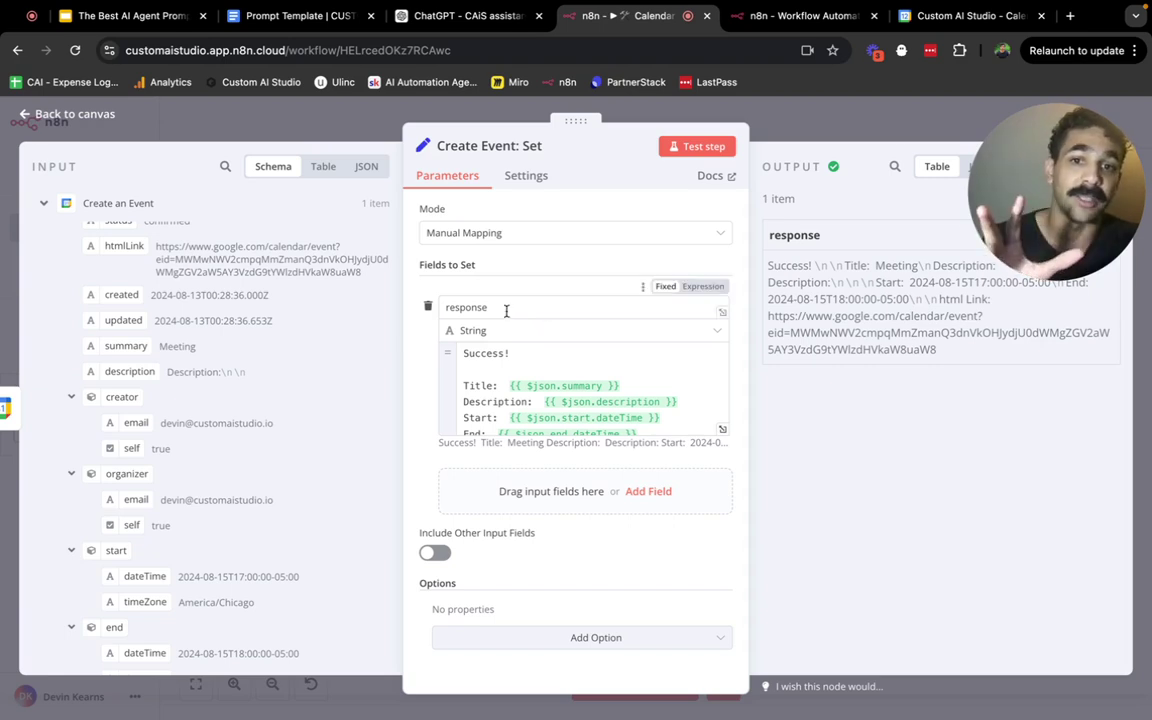
pyautogui.scroll(-2, 530, 369)
pyautogui.scroll(2, 525, 372)
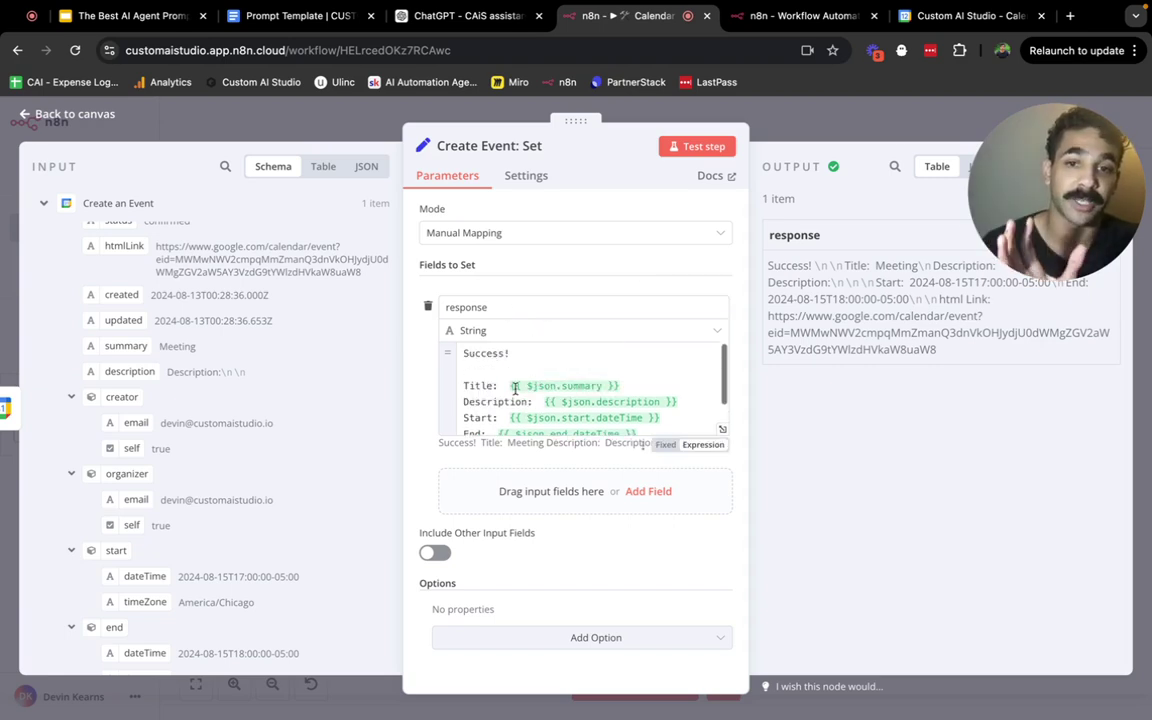
pyautogui.scroll(-2, 515, 374)
pyautogui.scroll(-1, 514, 378)
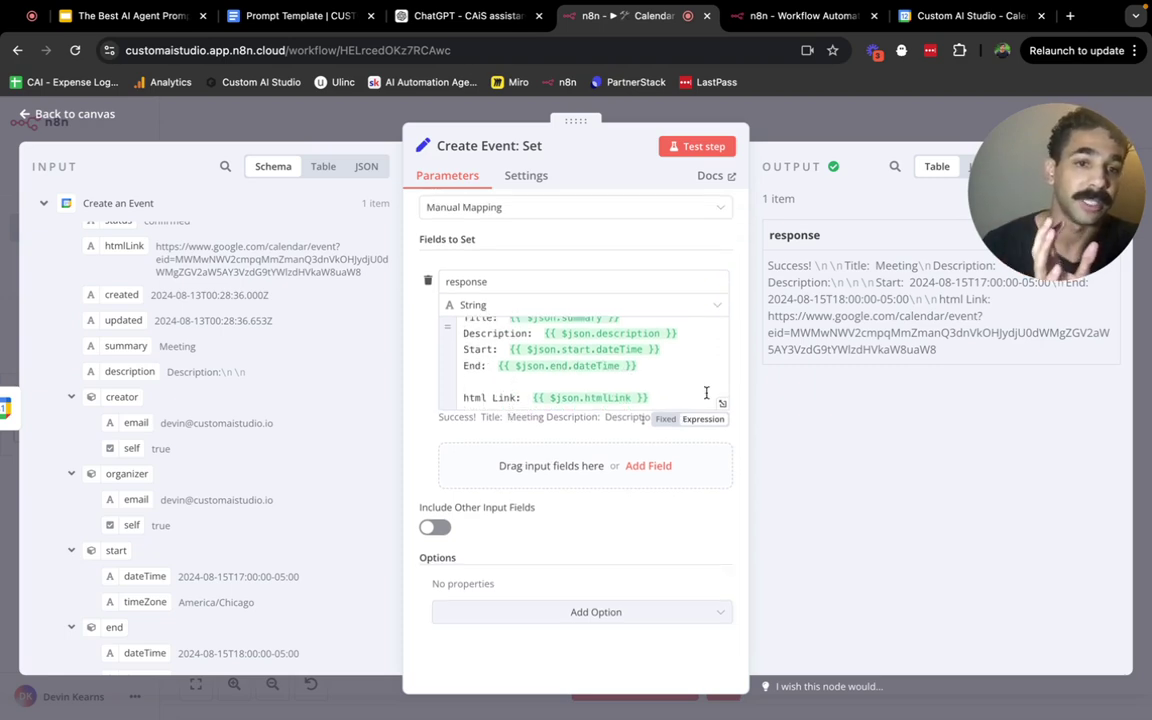
# Step: Highlight the Google Calendar event link in the Create Event: Set node's response output
pyautogui.click(922, 346)
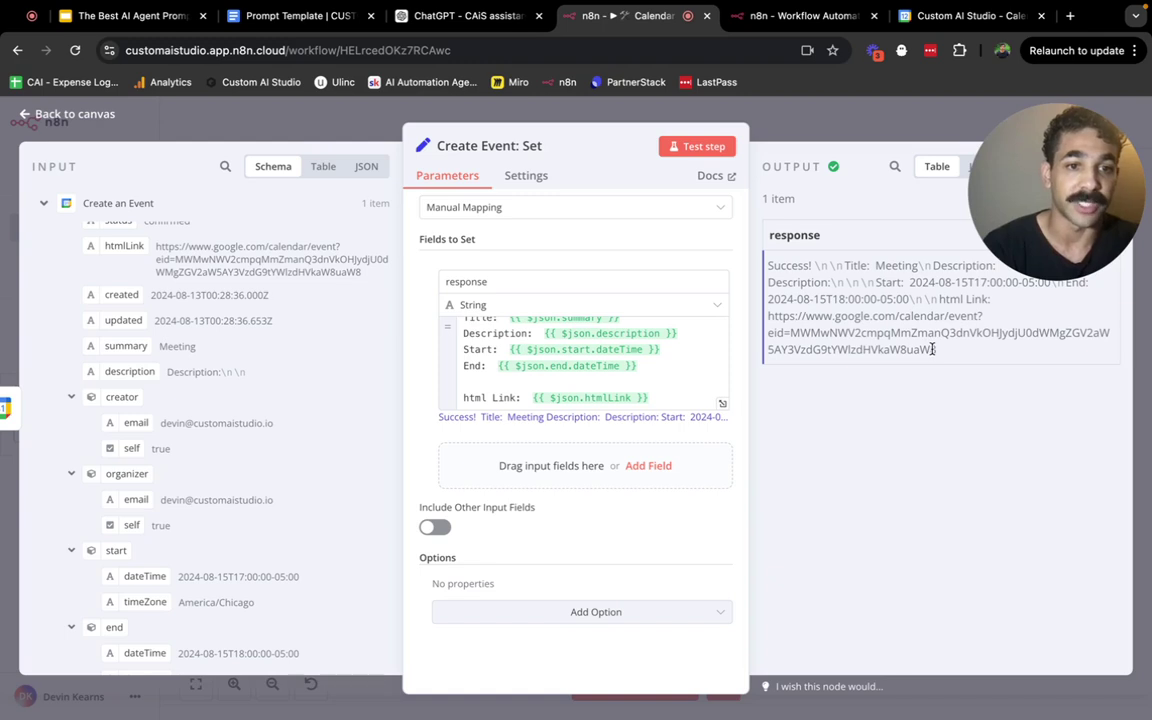
pyautogui.moveTo(932, 349); pyautogui.dragTo(768, 316)
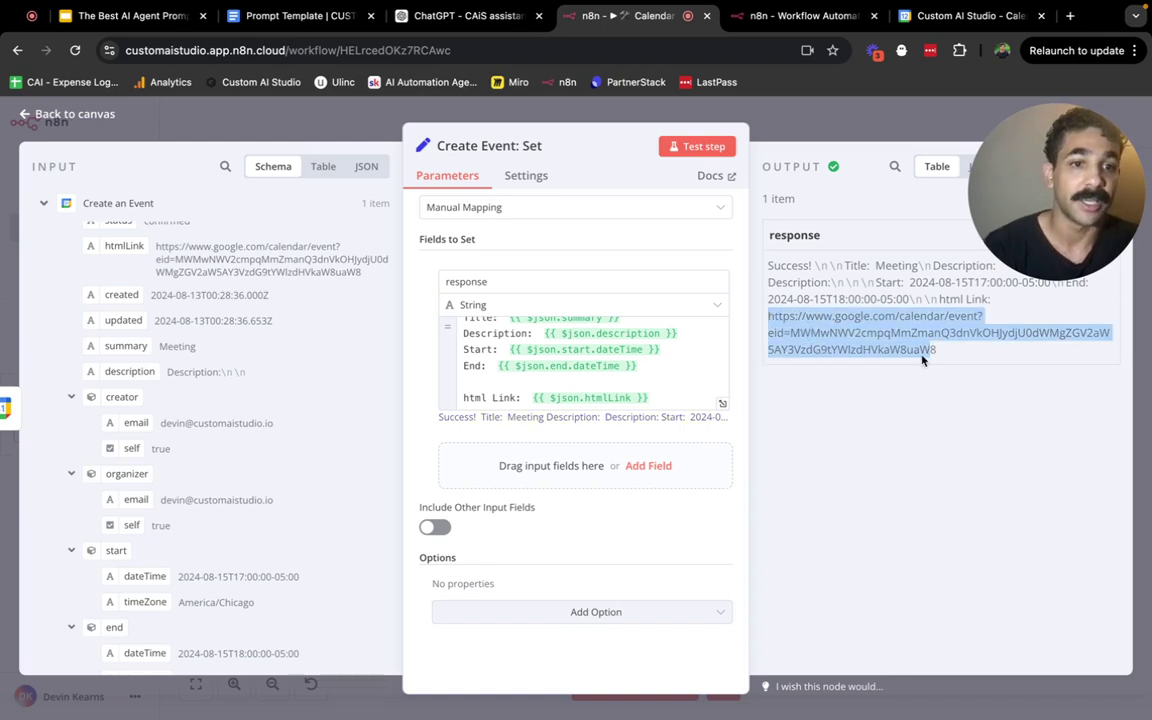
pyautogui.click(834, 322)
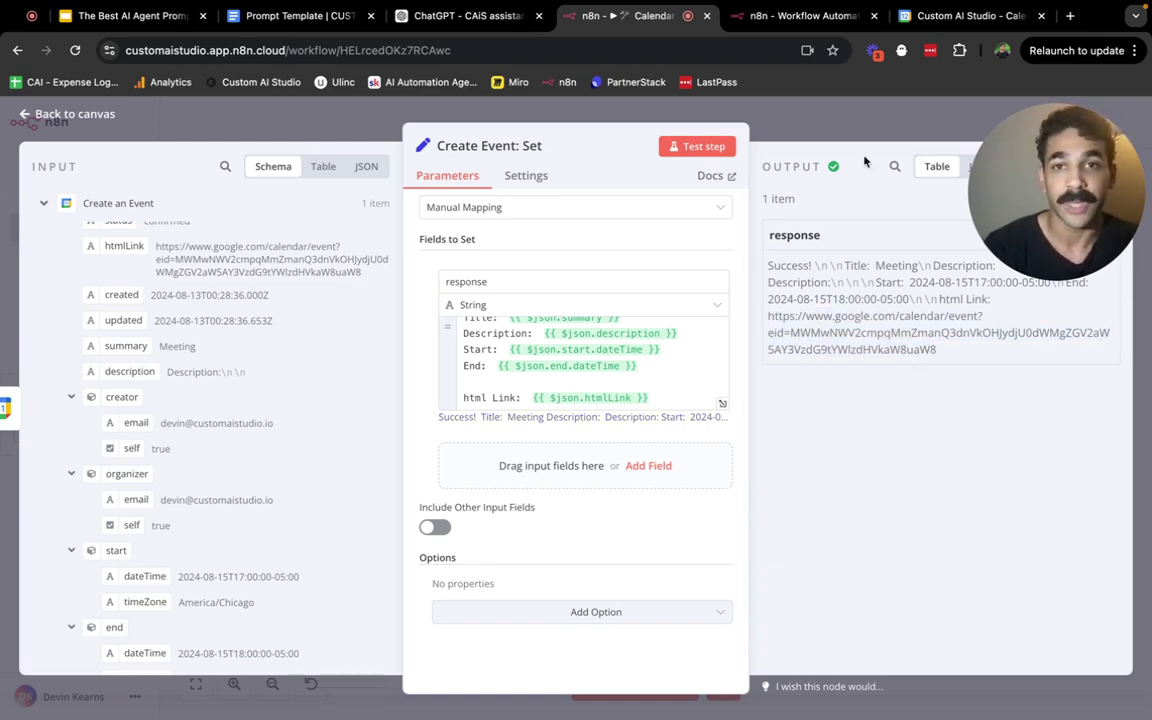
# Step: Switch to Google Calendar and check the details and guests of the Thursday, August 15, 5–6pm Meeting event
pyautogui.click(940, 16)
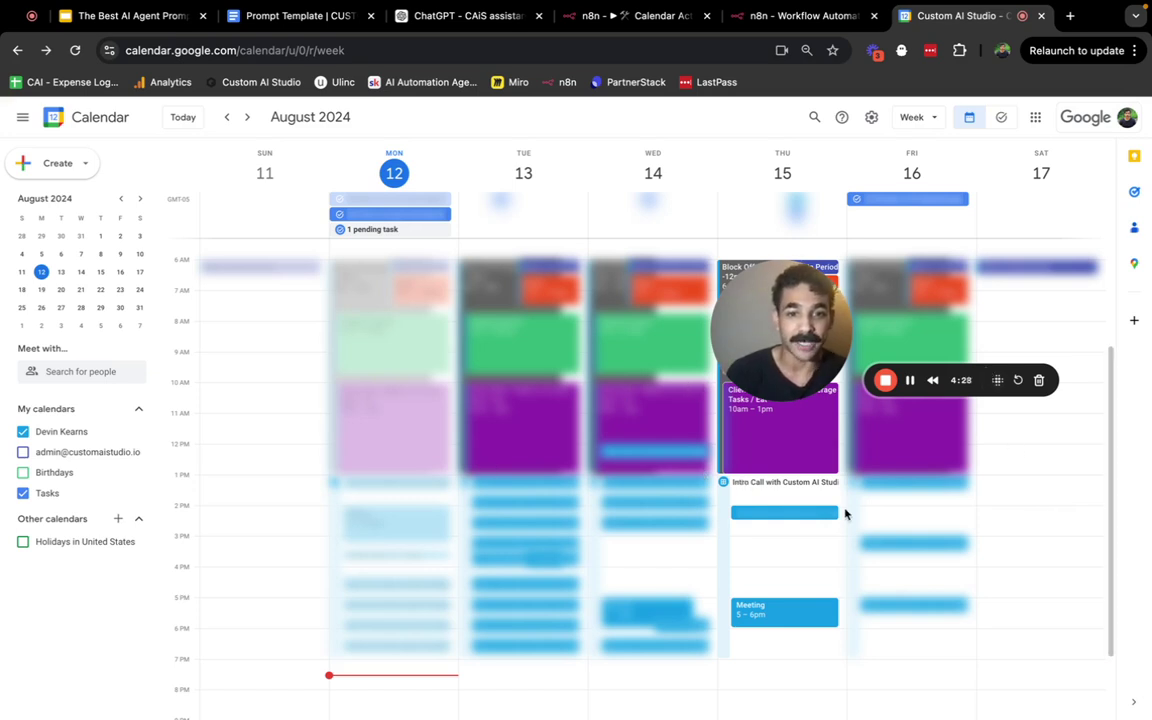
pyautogui.click(769, 617)
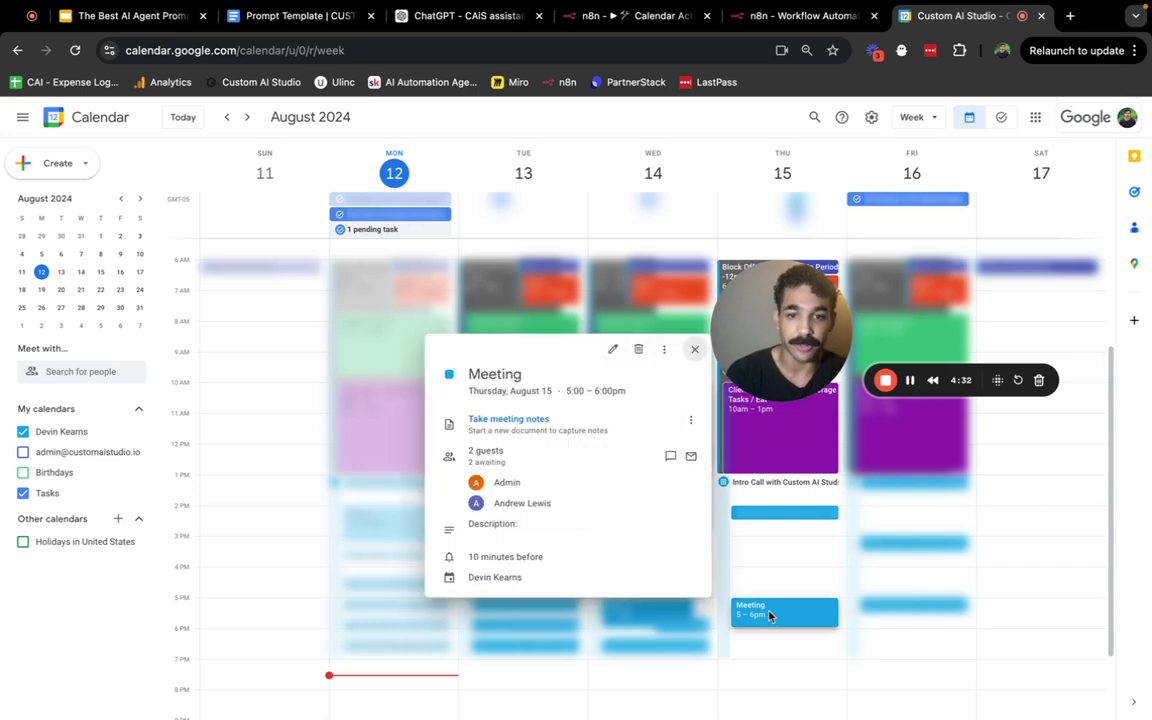
pyautogui.moveTo(515, 503)
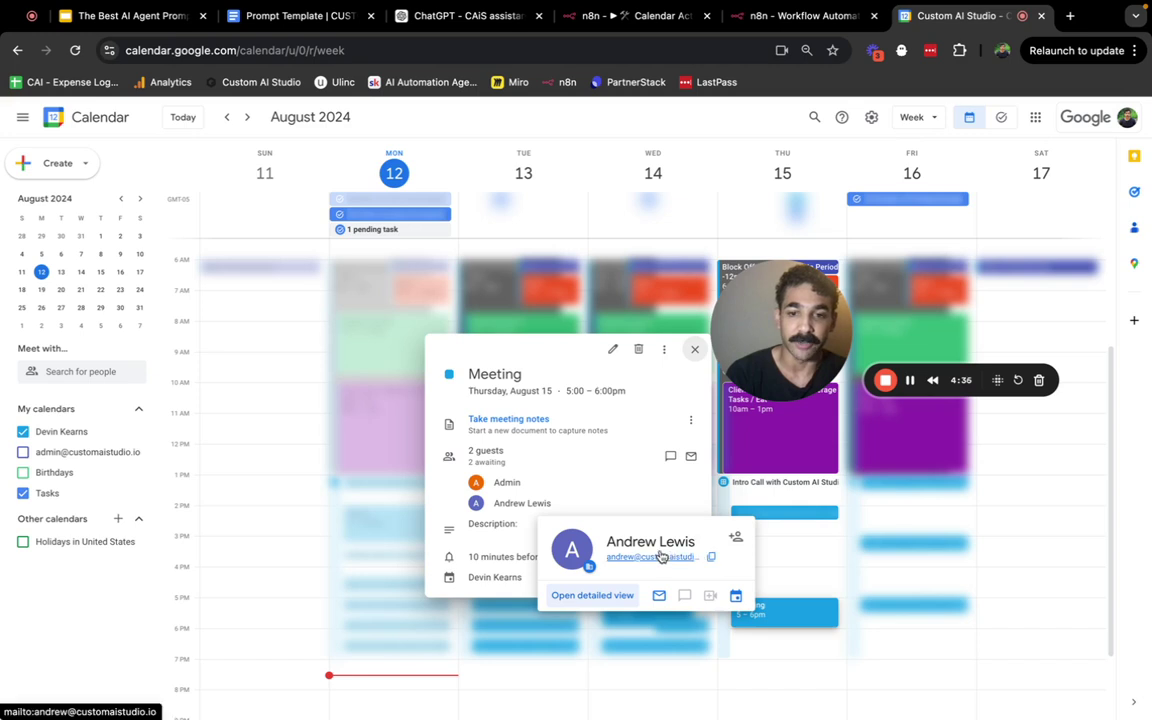
pyautogui.click(697, 352)
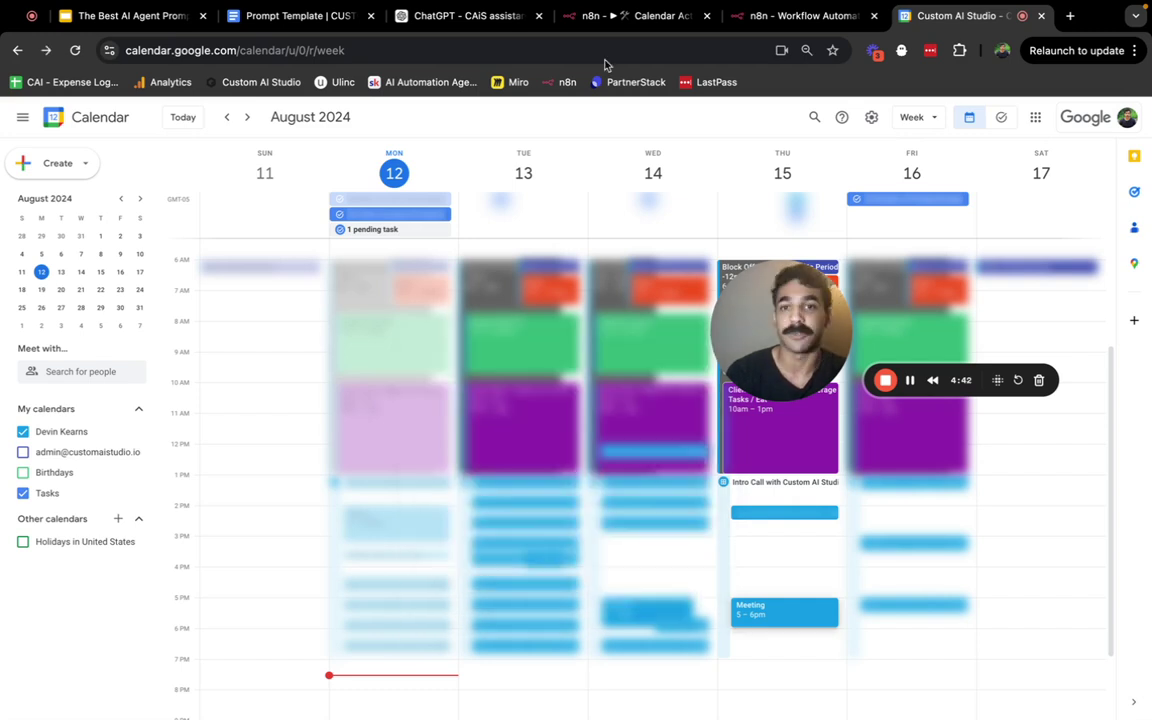
# Step: Switch back to the Calendar Actions workflow in n8n and return from the Create Event: Set node to the canvas
pyautogui.click(648, 16)
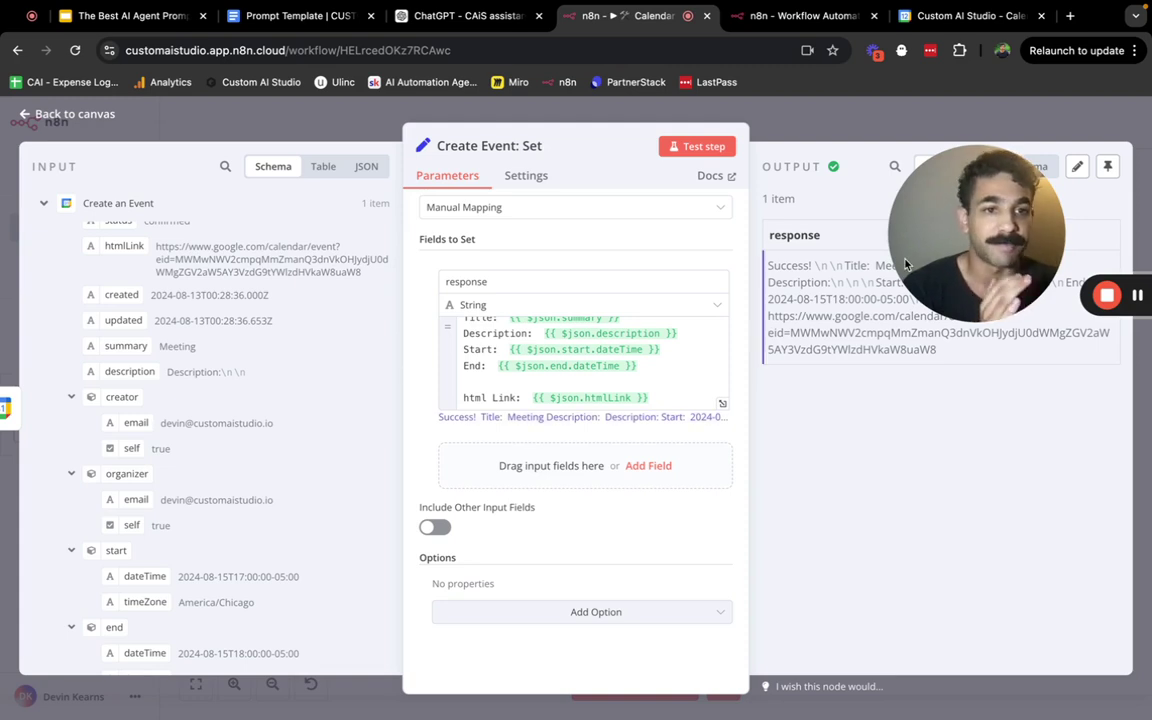
pyautogui.moveTo(995, 218); pyautogui.dragTo(1050, 188)
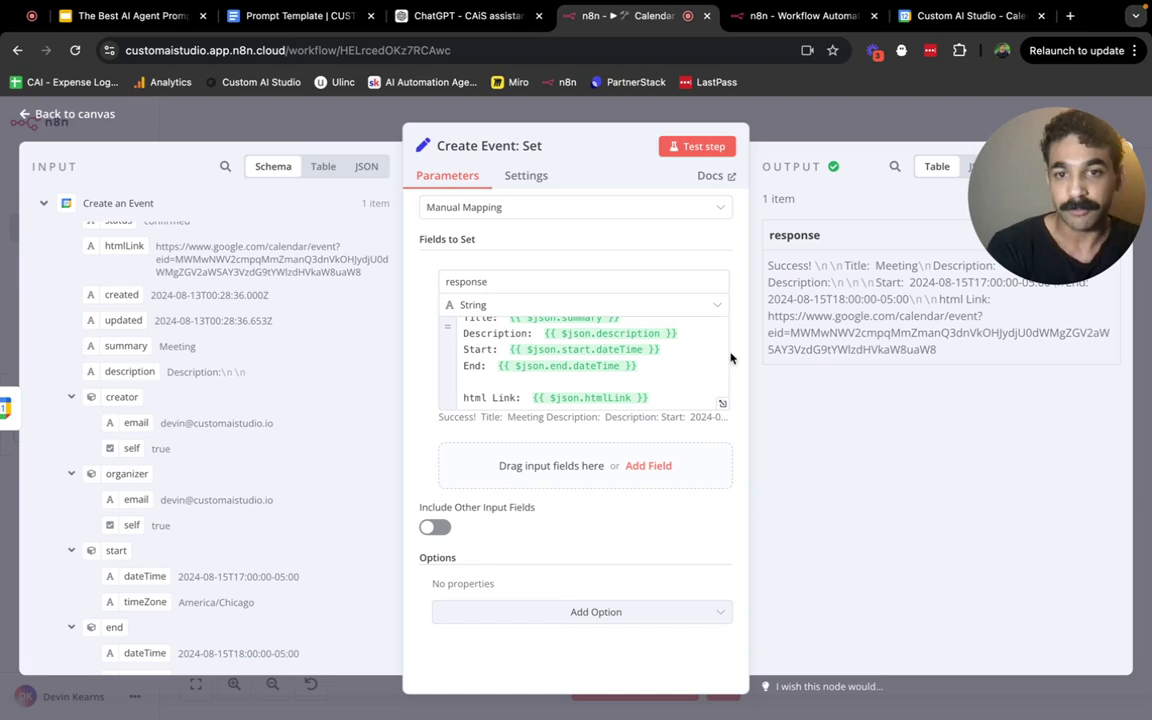
pyautogui.click(75, 114)
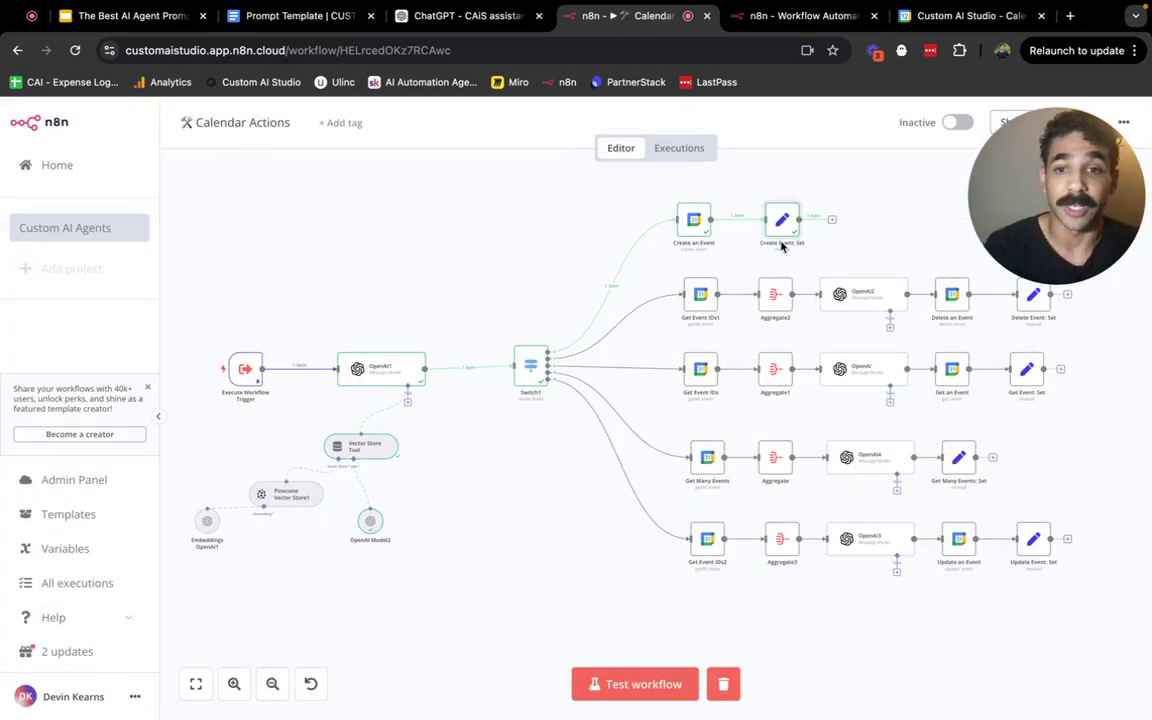
# Step: Open the OpenAI1 node, enlarge its first system message box, and read the prompt's Objective, Context and parameter sections
pyautogui.doubleClick(379, 371)
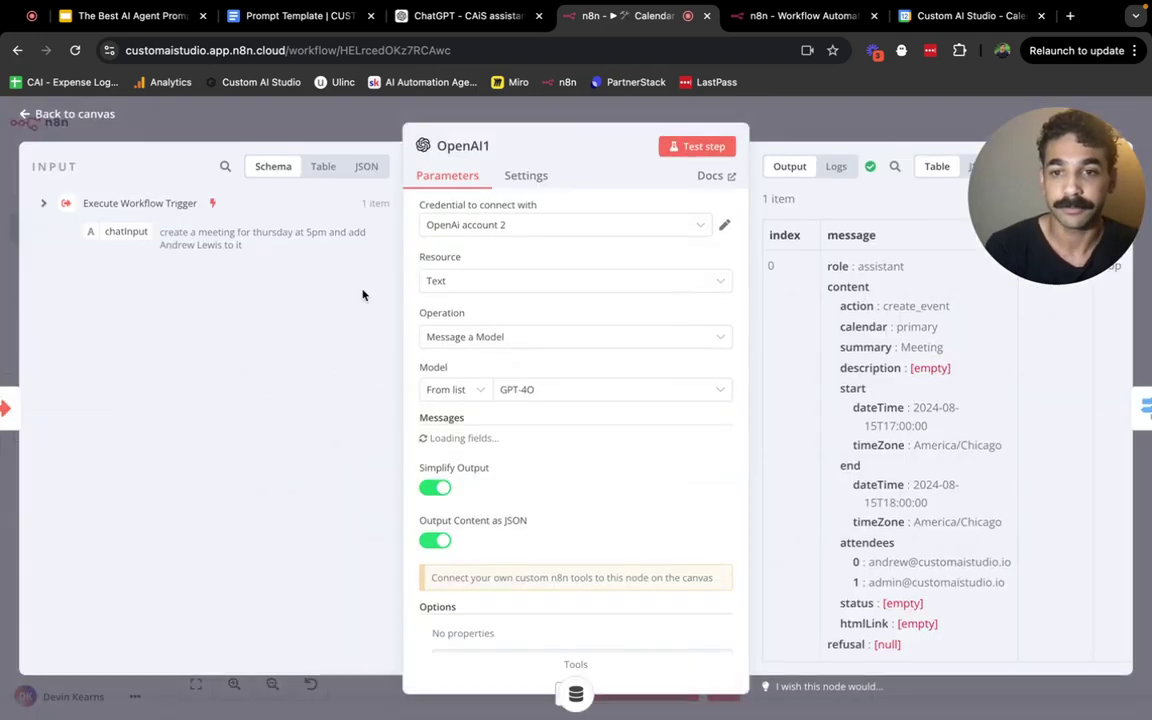
pyautogui.scroll(-3, 617, 398)
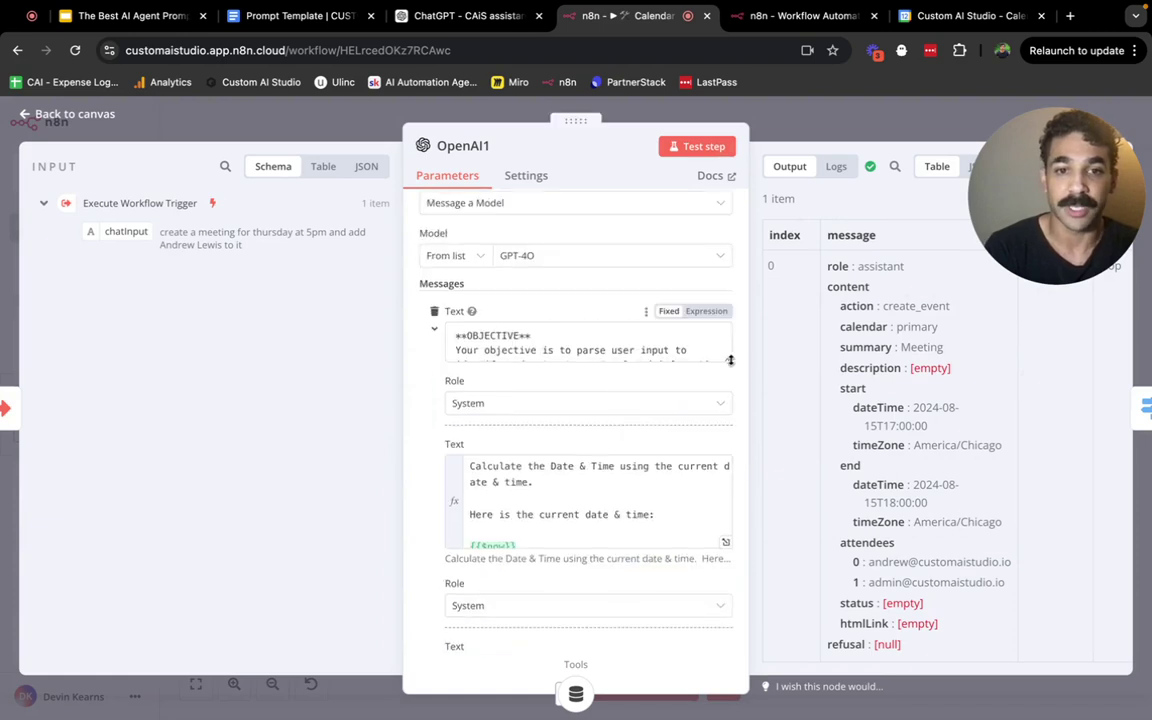
pyautogui.moveTo(729, 359); pyautogui.dragTo(726, 556)
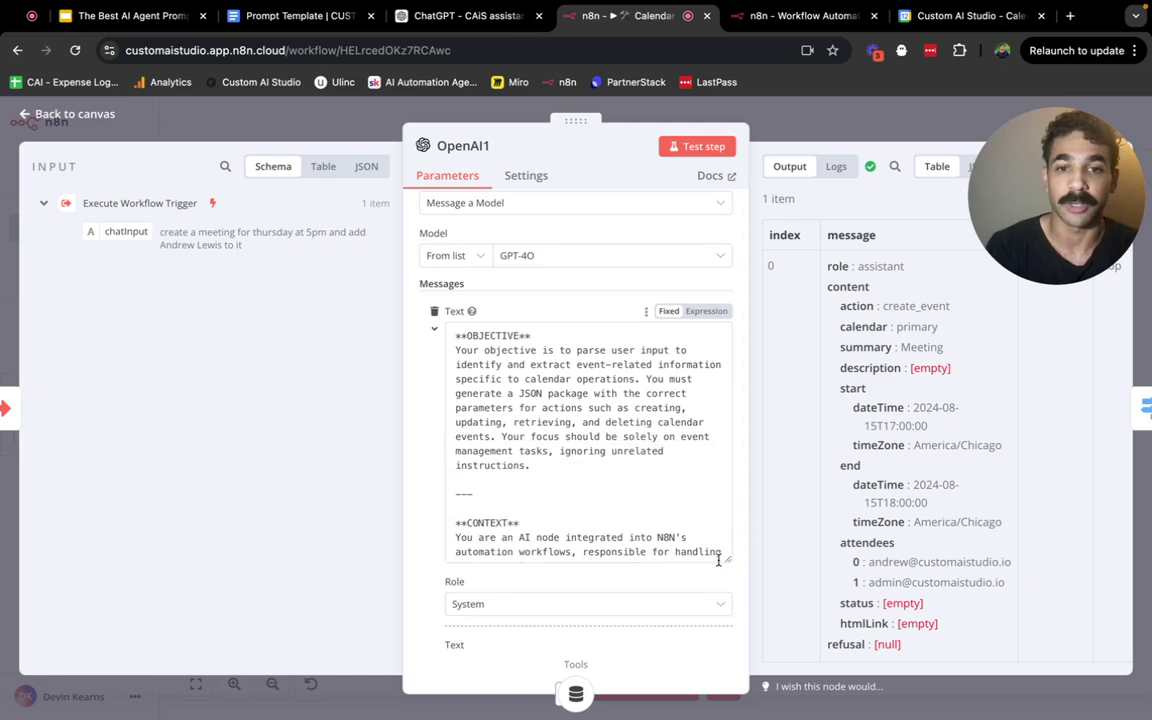
pyautogui.scroll(-5, 644, 451)
pyautogui.scroll(3, 644, 451)
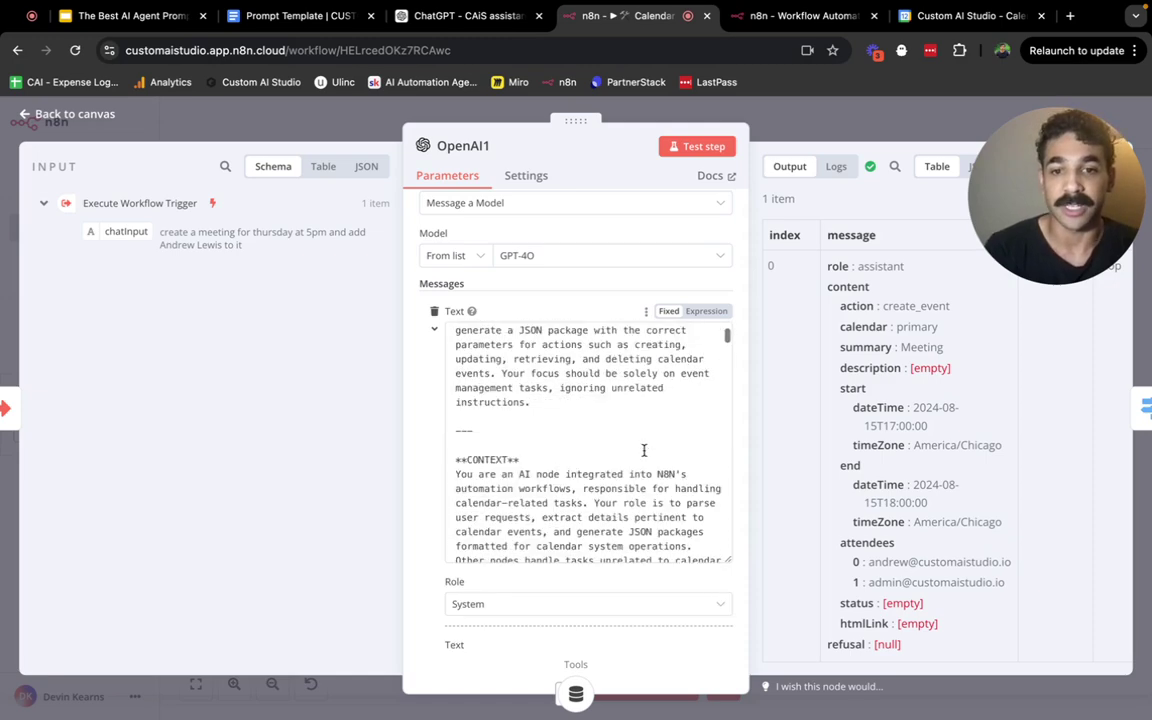
pyautogui.scroll(-2, 597, 459)
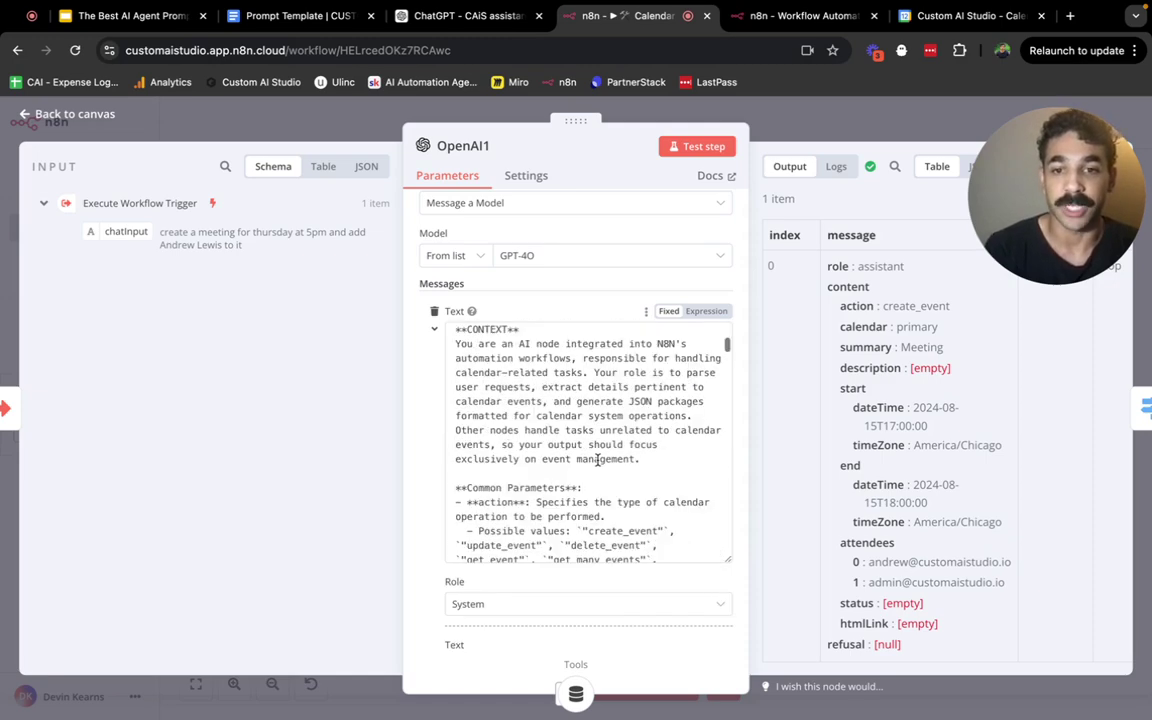
pyautogui.scroll(-10, 597, 459)
pyautogui.scroll(-2, 572, 458)
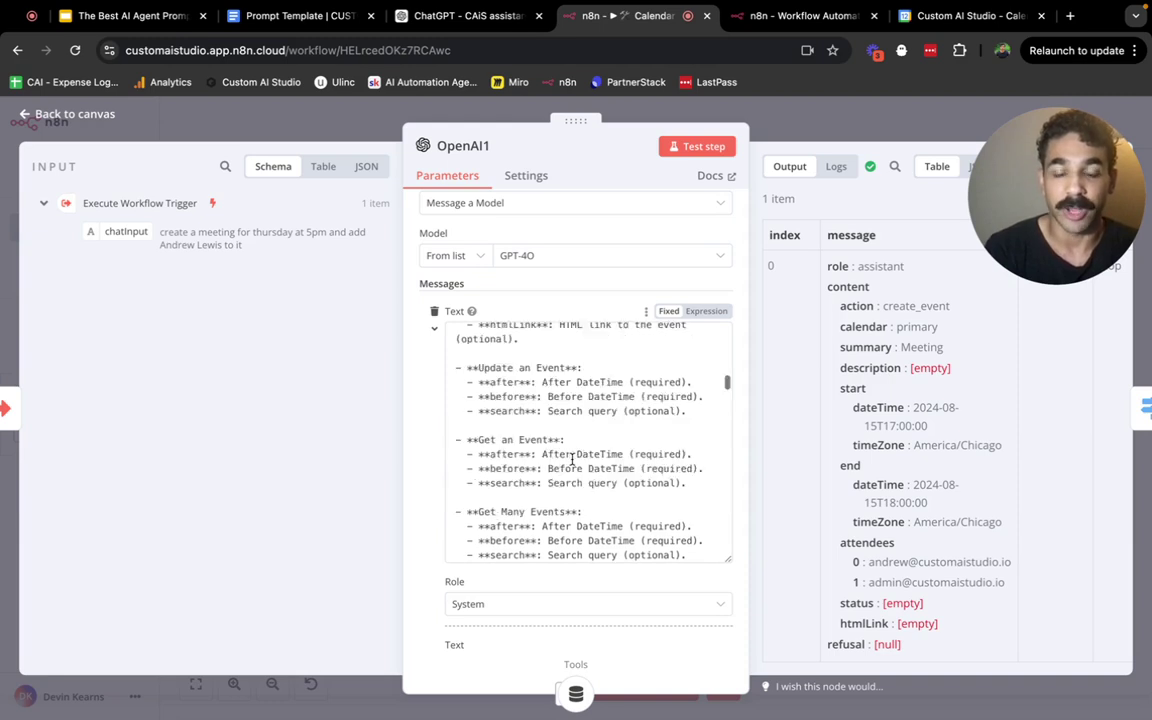
# Step: Read the system prompt's Instructions from Identify the Calendar Action through Error Handling, comparing them with the node's JSON output
pyautogui.scroll(-6, 572, 458)
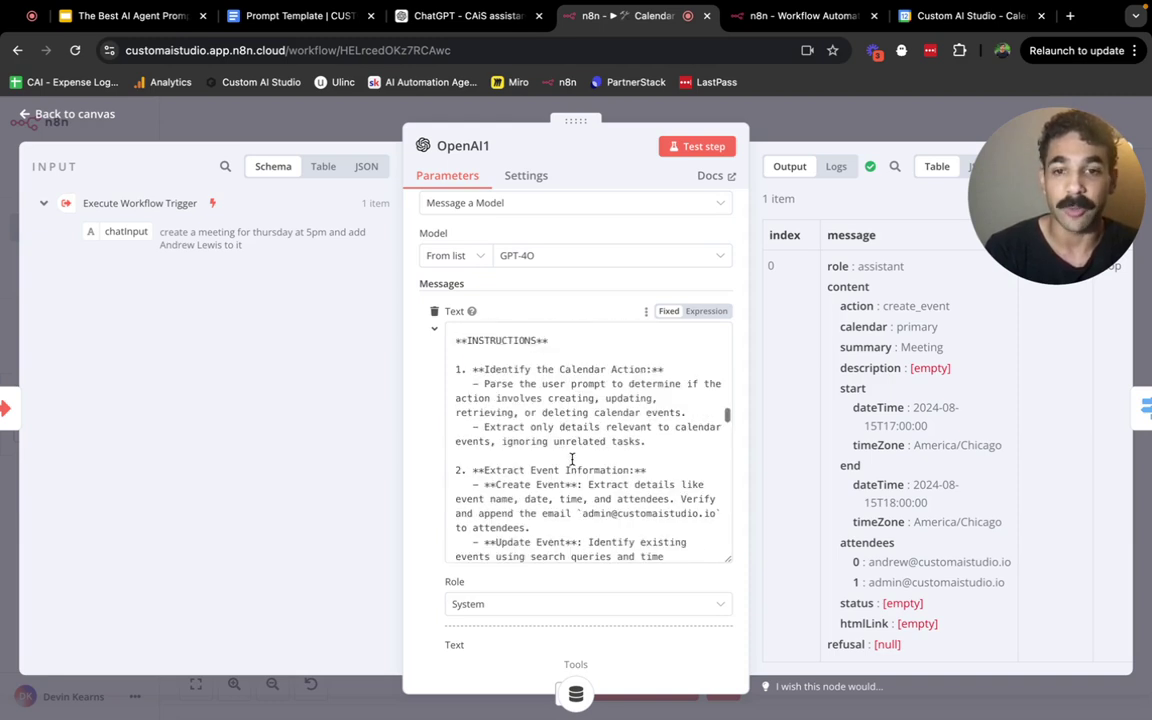
pyautogui.scroll(-3, 572, 458)
pyautogui.scroll(-1, 936, 510)
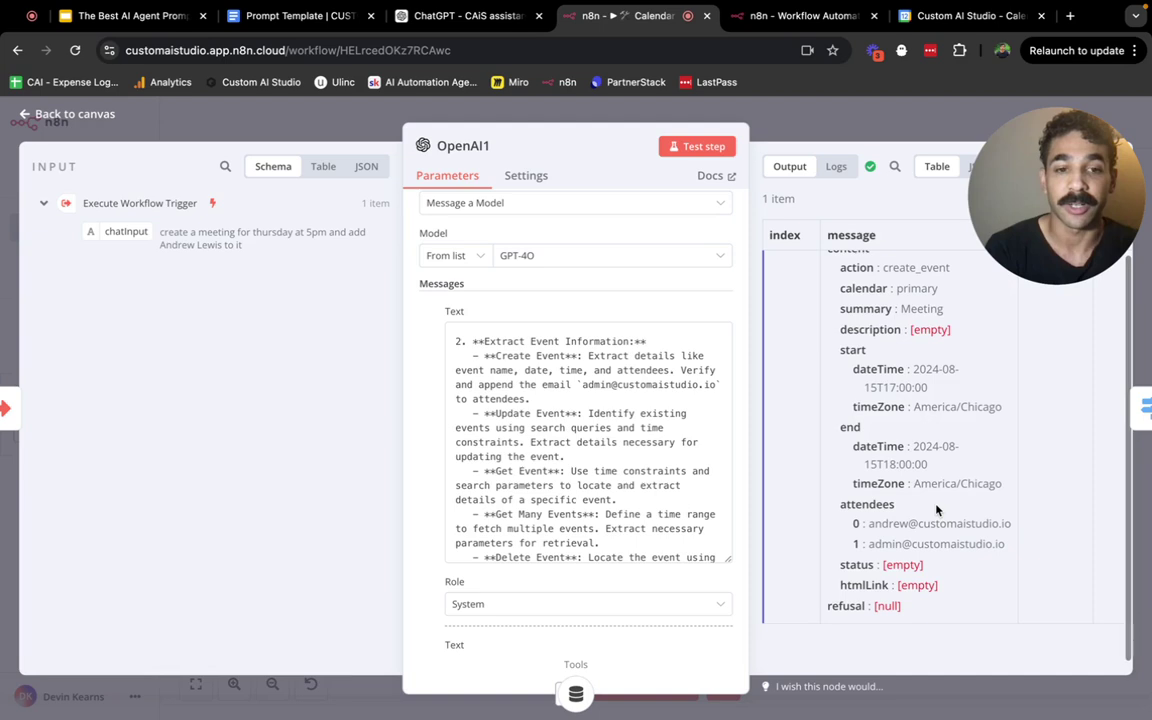
pyautogui.scroll(1, 936, 510)
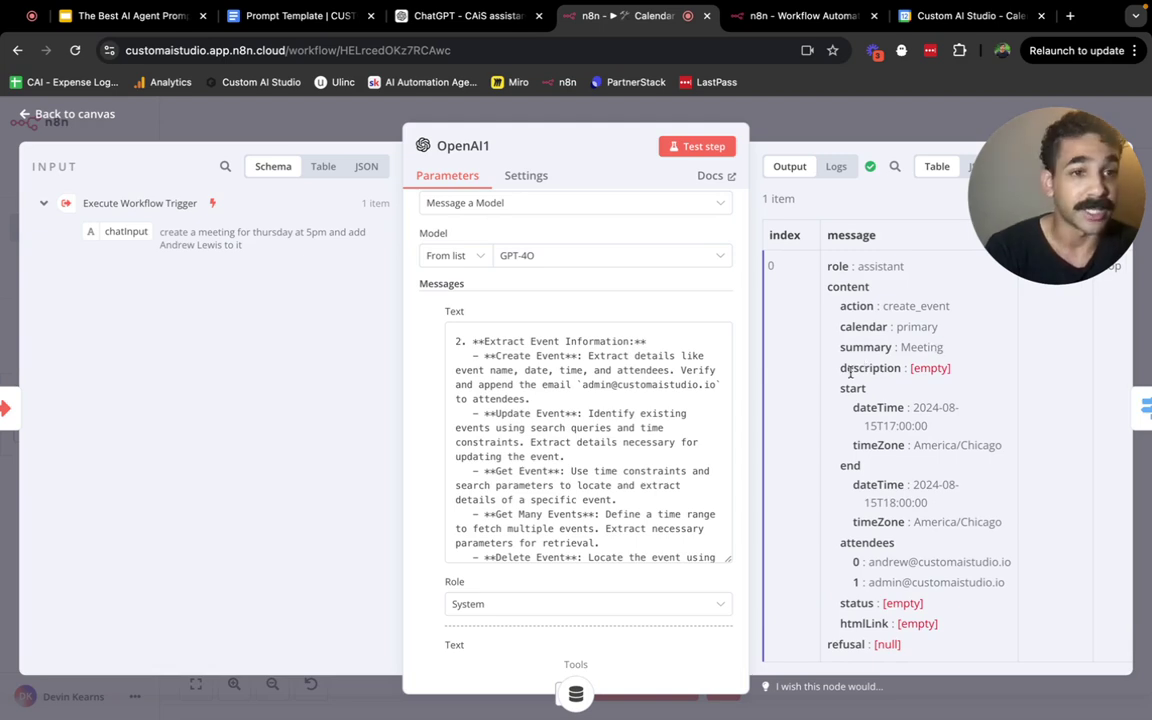
pyautogui.scroll(-1, 618, 440)
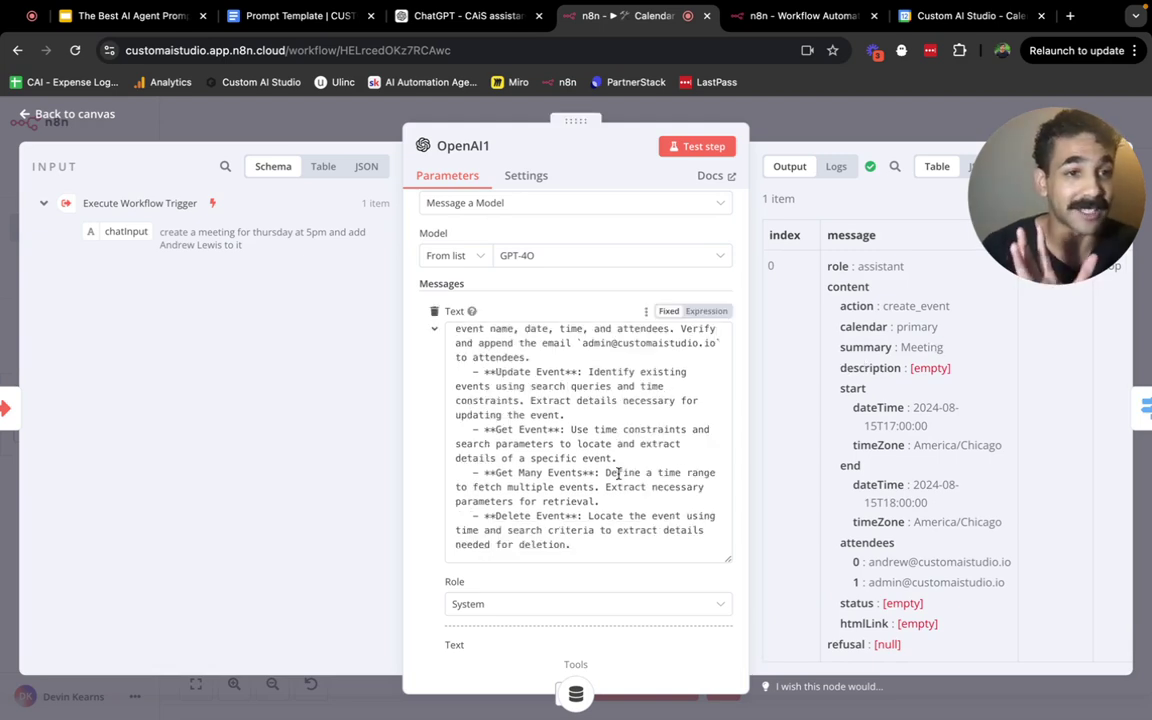
pyautogui.scroll(-10, 618, 473)
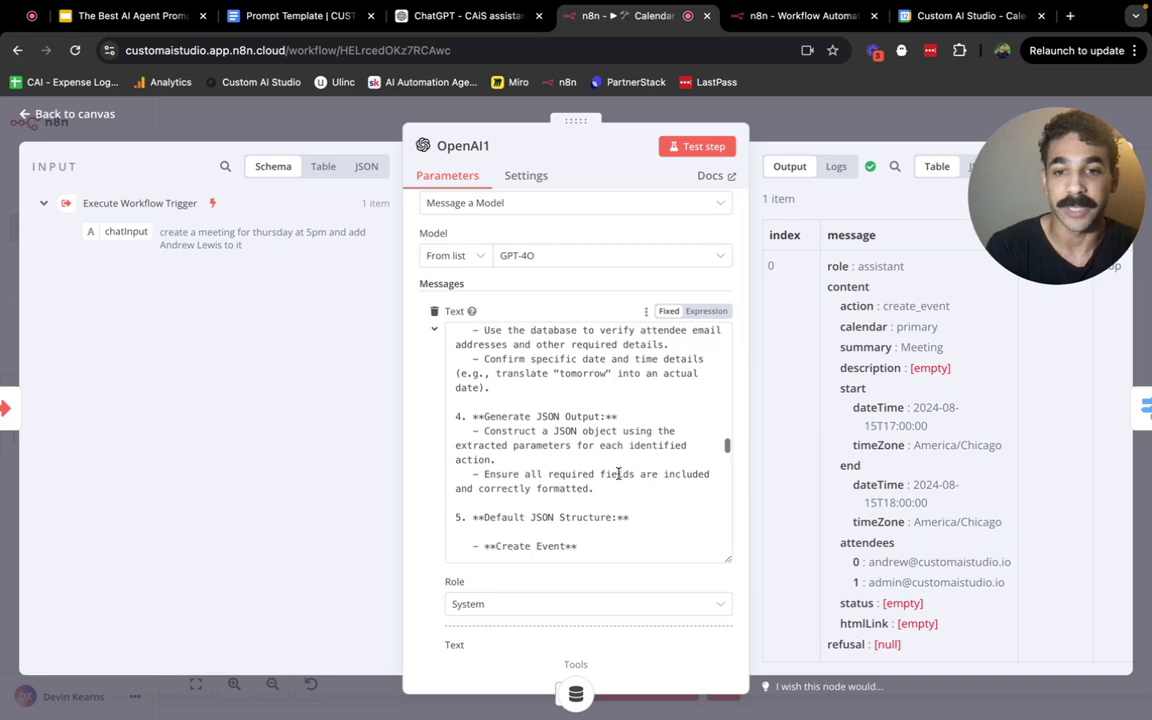
pyautogui.scroll(-15, 618, 473)
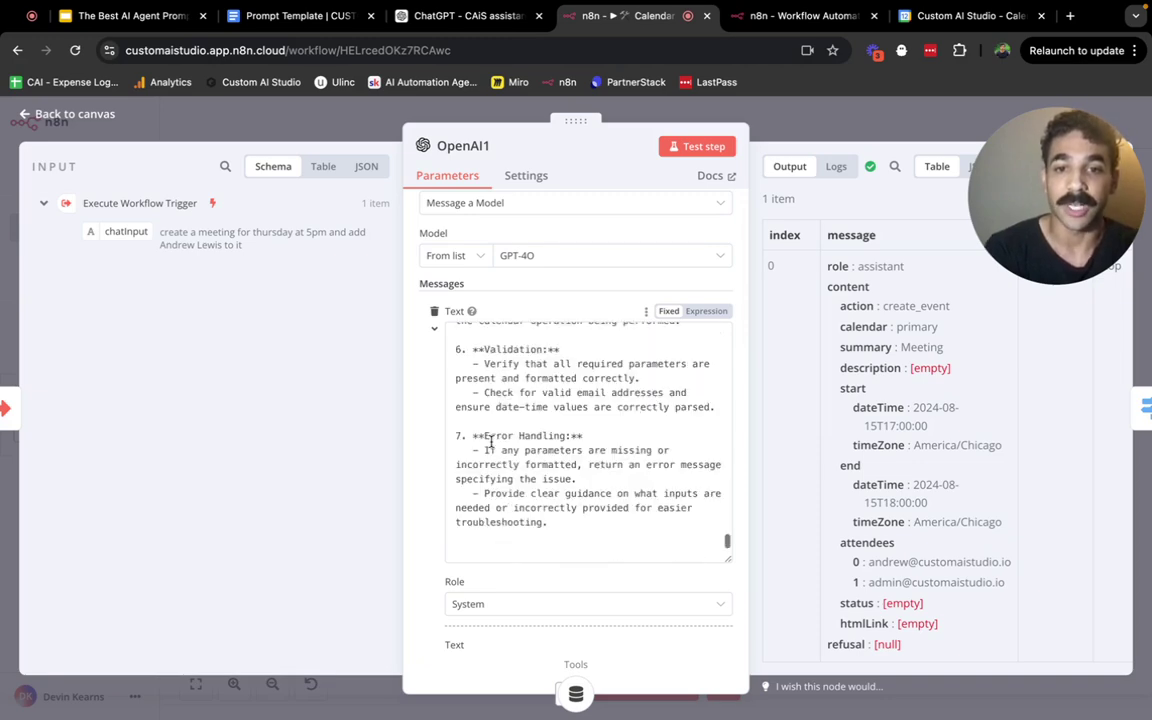
pyautogui.scroll(5, 497, 427)
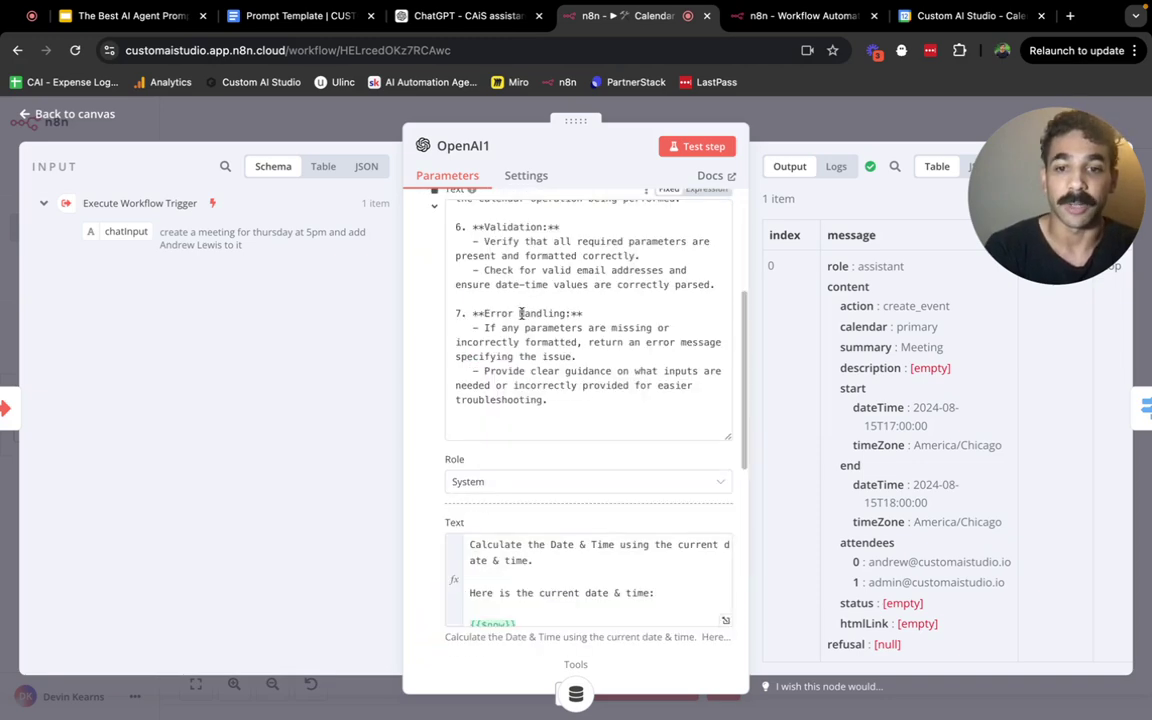
# Step: Review the second system message about calculating the date and time, highlighting its {{$now}} expression and viewing the evaluated preview
pyautogui.scroll(-3, 520, 313)
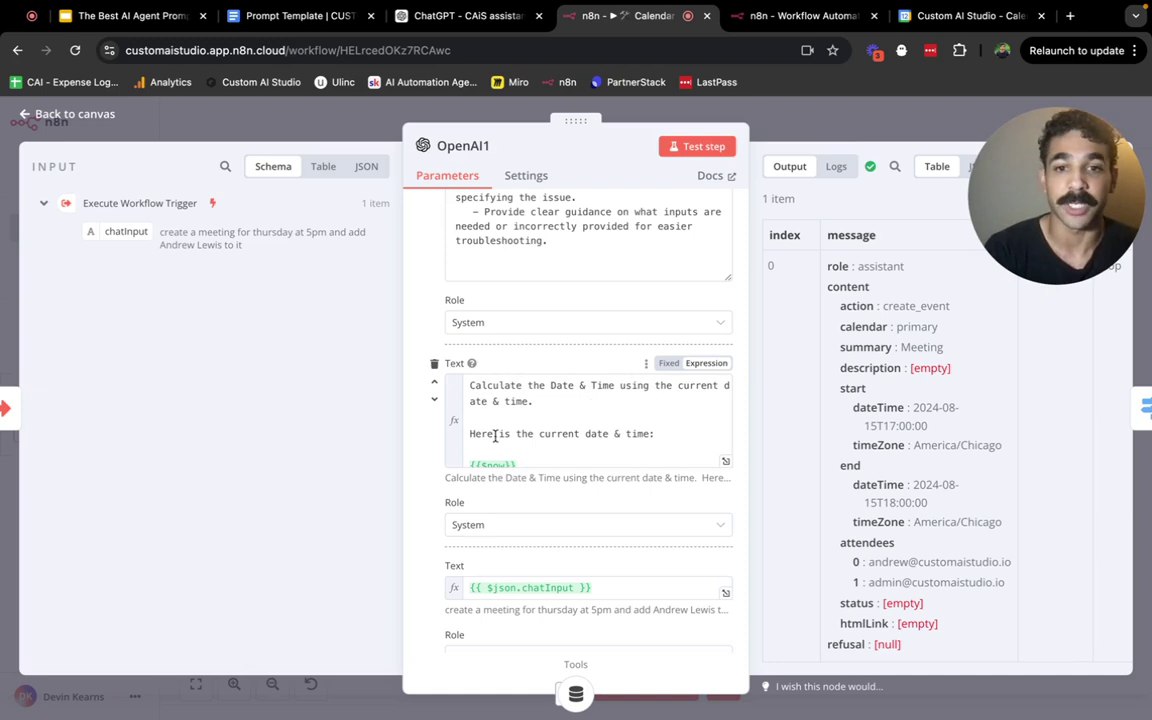
pyautogui.scroll(-1, 617, 430)
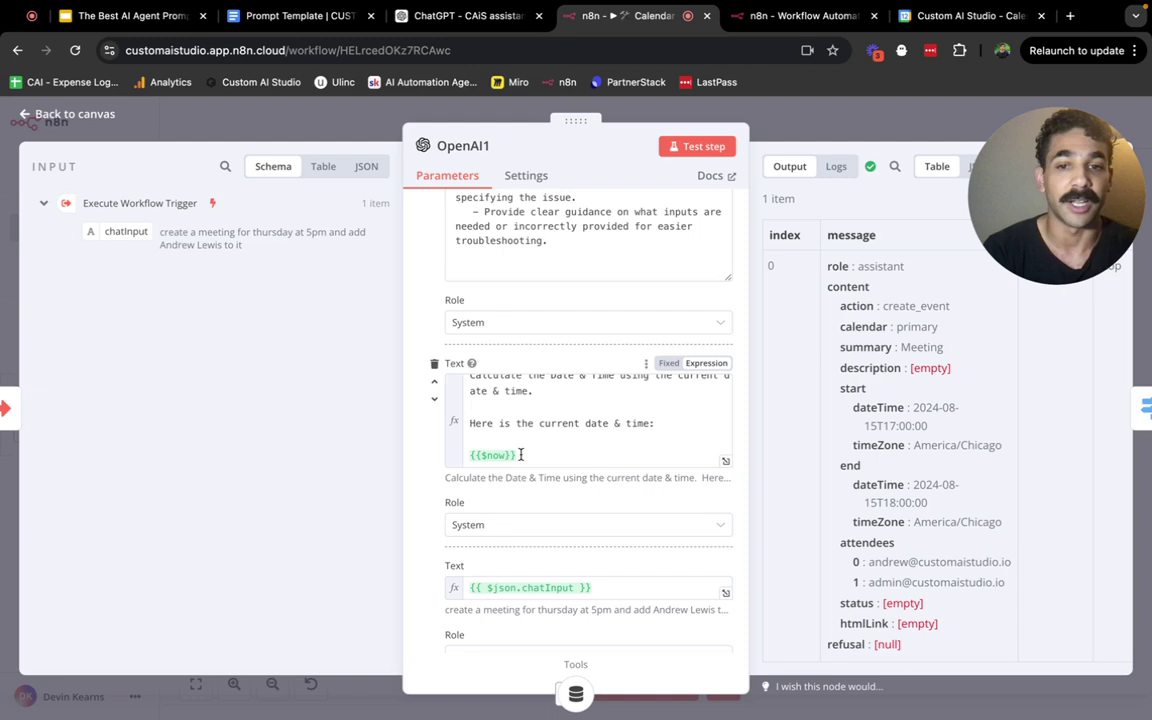
pyautogui.moveTo(521, 455); pyautogui.dragTo(424, 465)
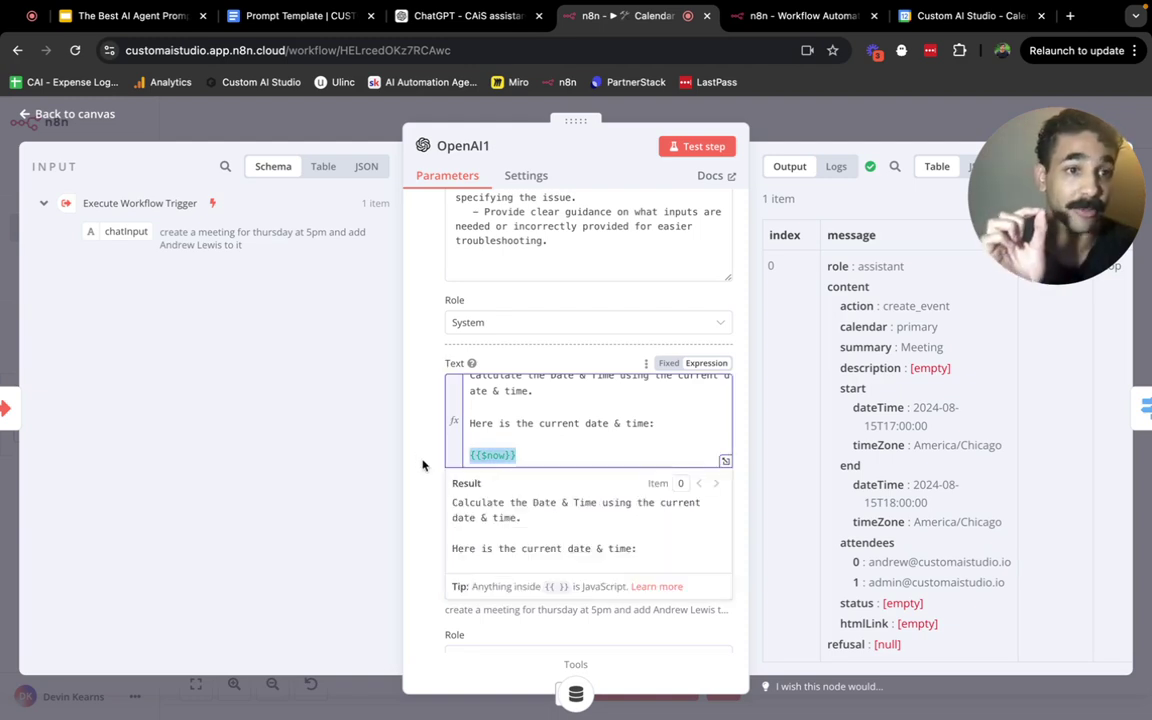
pyautogui.click(426, 462)
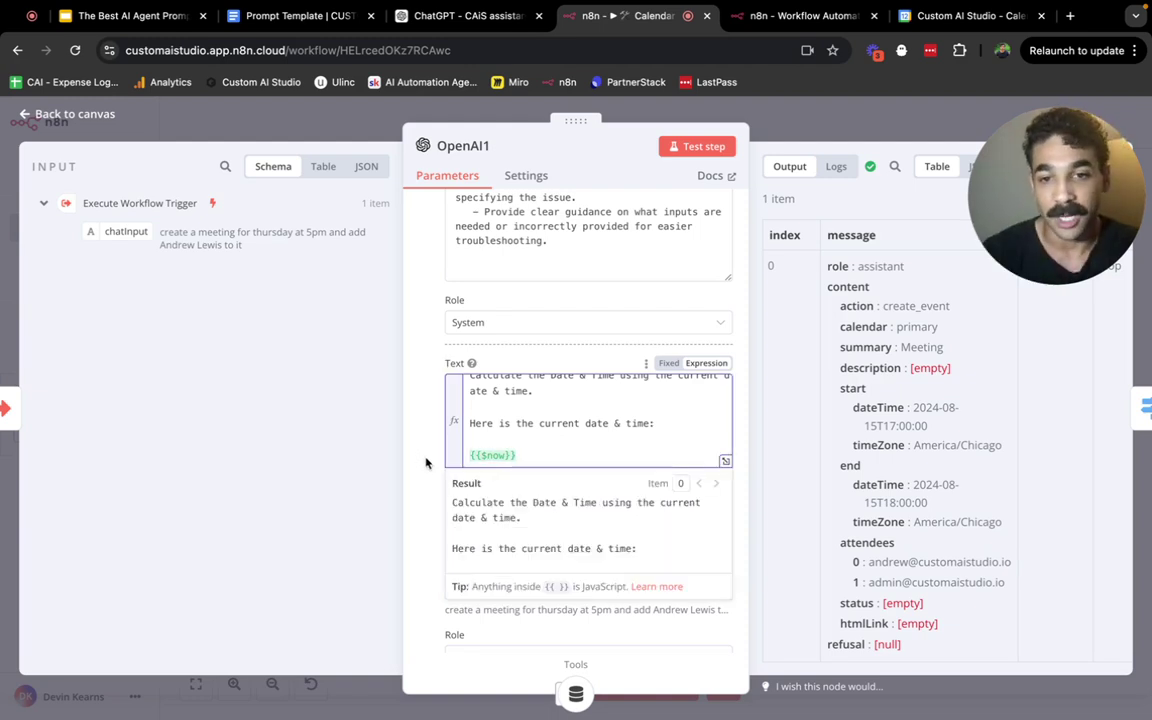
pyautogui.click(426, 462)
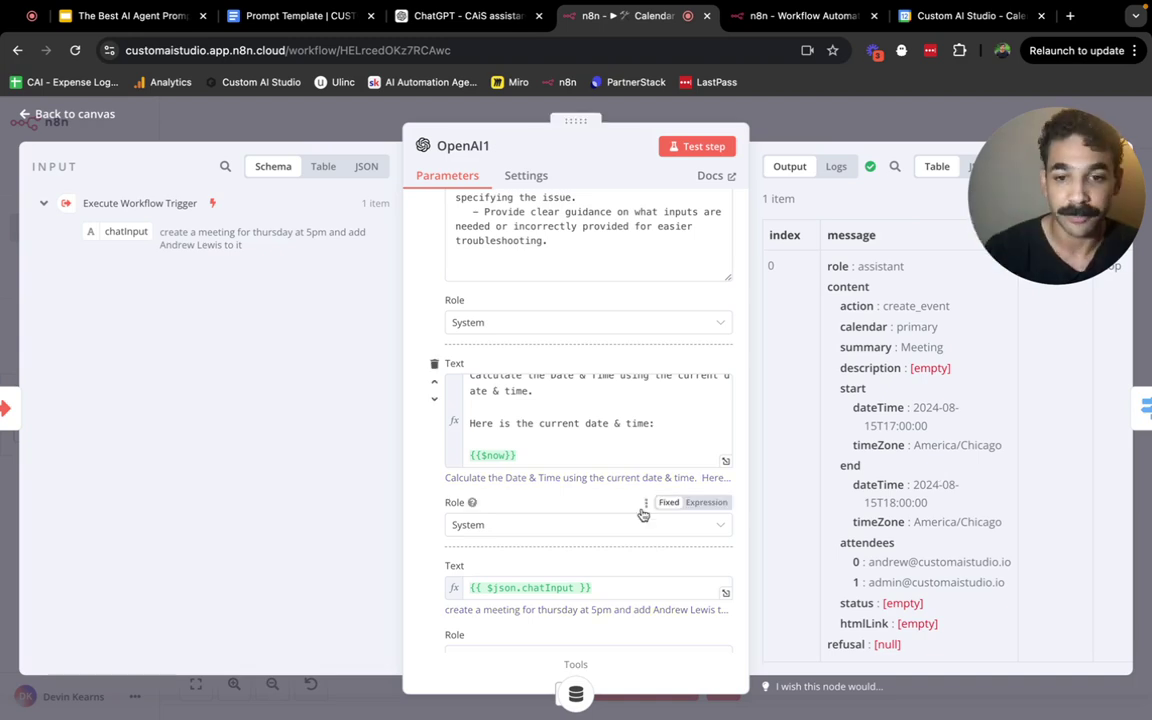
# Step: Examine the user message's {{ $json.chatInput }} expression and the Simplify Output and Output Content as JSON settings
pyautogui.scroll(-4, 643, 514)
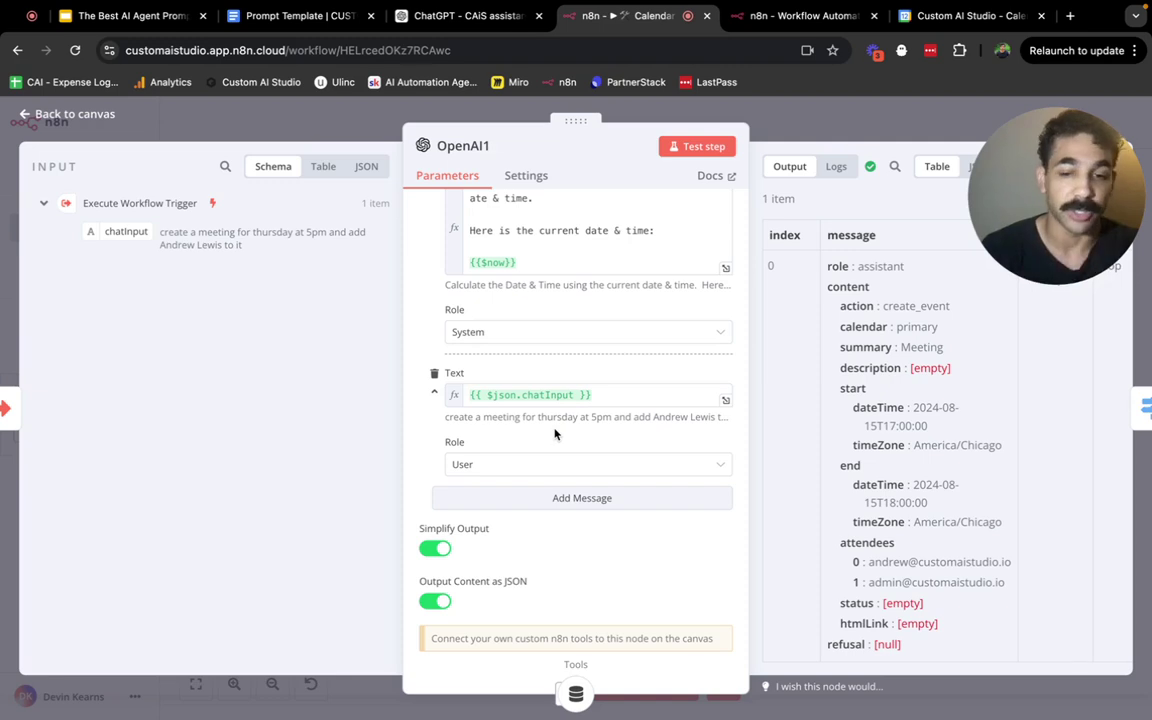
pyautogui.scroll(-2, 556, 433)
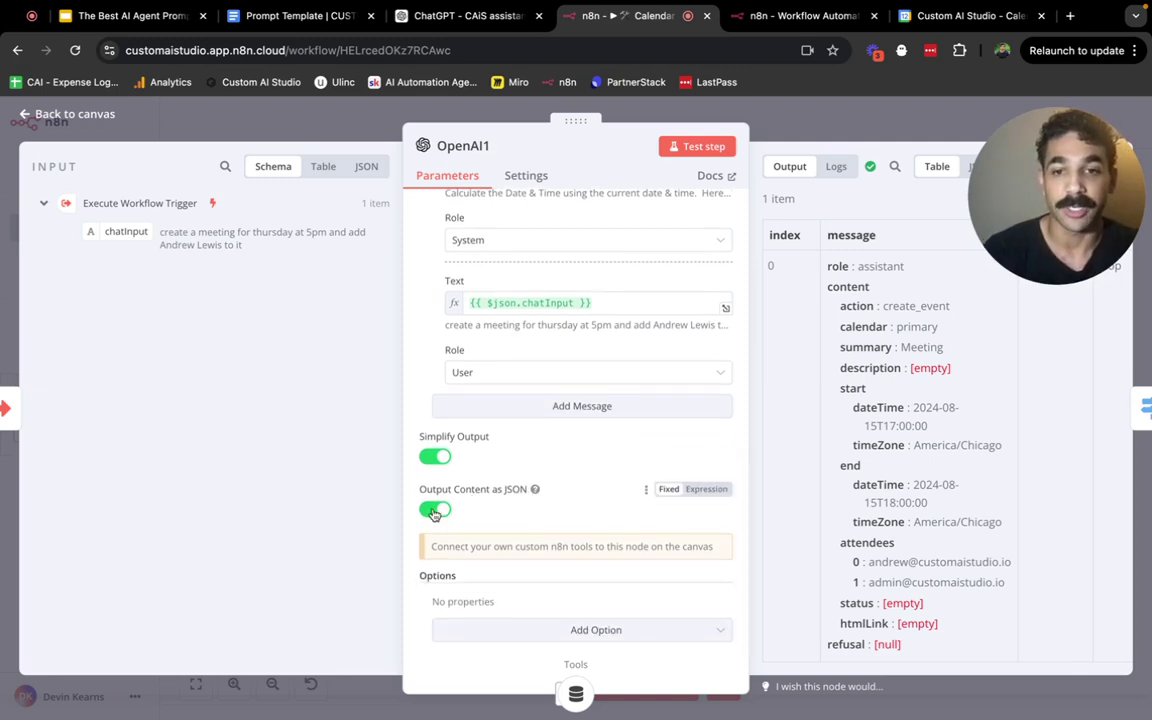
pyautogui.scroll(1, 597, 511)
pyautogui.scroll(1, 597, 511)
pyautogui.scroll(-2, 590, 500)
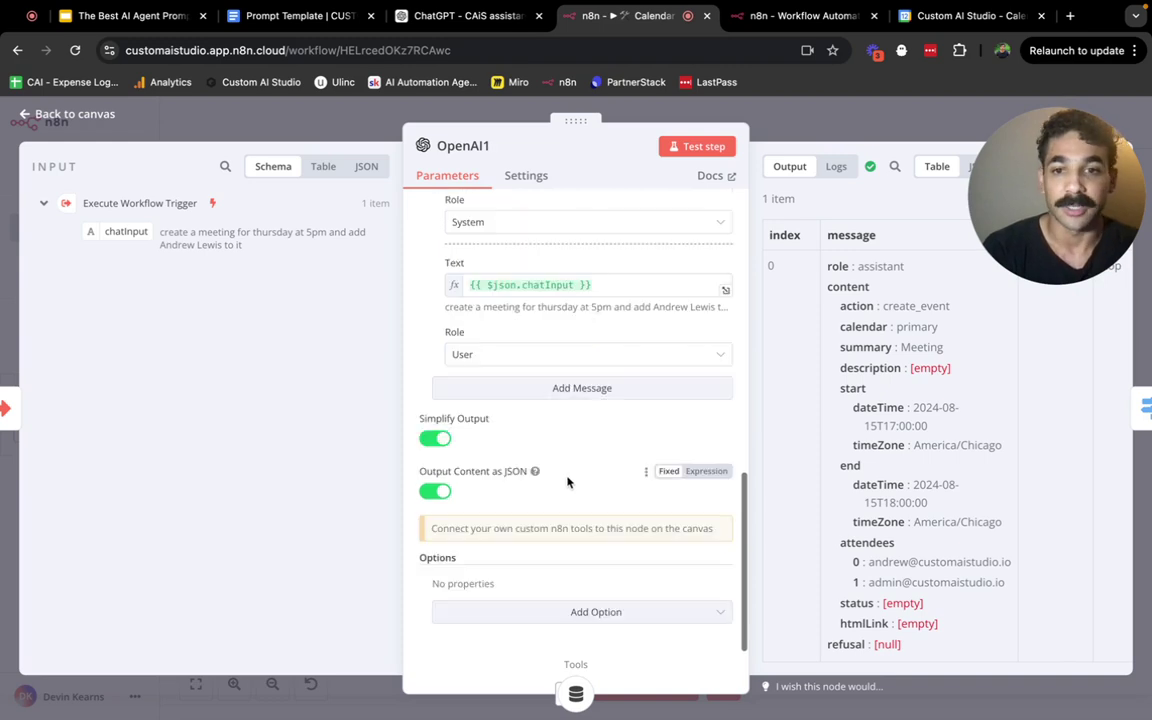
pyautogui.scroll(3, 560, 445)
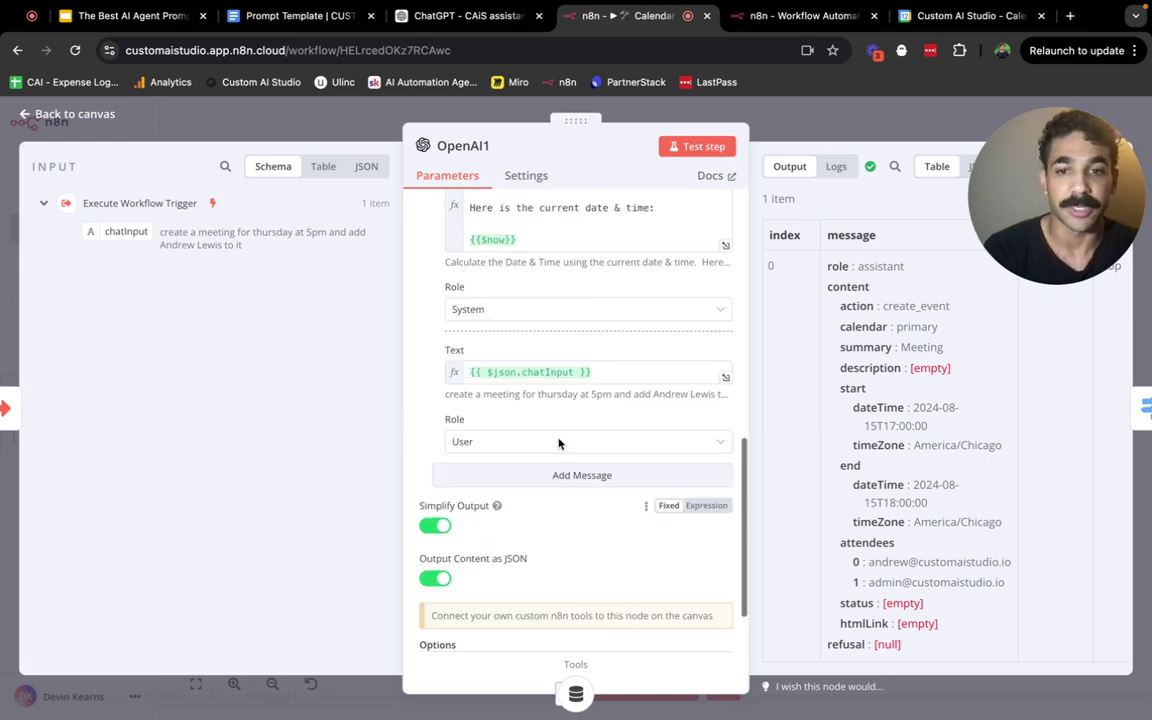
pyautogui.scroll(3, 558, 443)
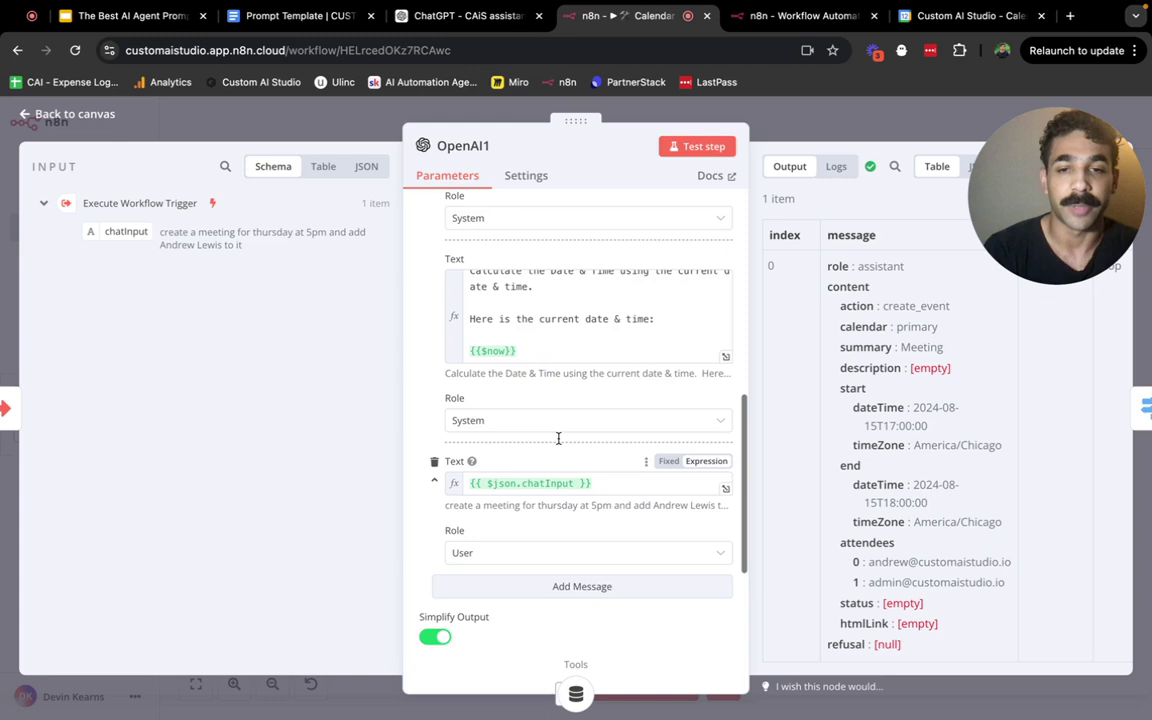
# Step: Return from the OpenAI1 node to the workflow canvas and switch to the AI agent prompt engineering presentation in Google Slides
pyautogui.scroll(6, 570, 410)
pyautogui.scroll(6, 578, 335)
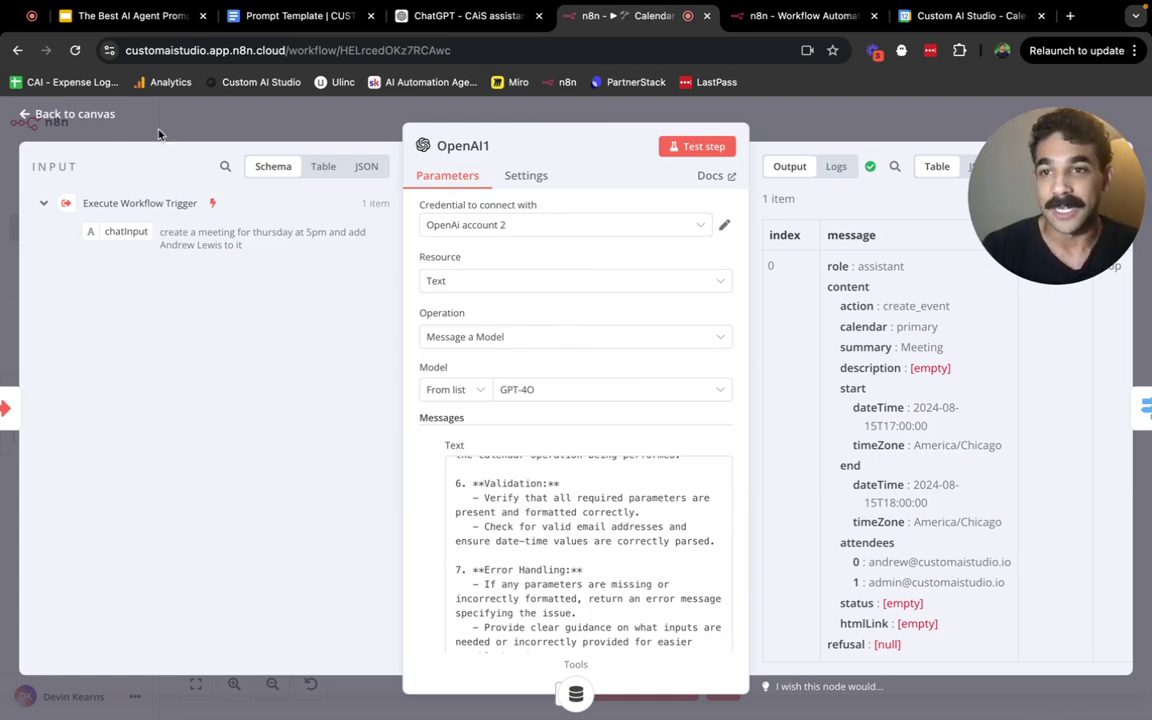
pyautogui.click(75, 114)
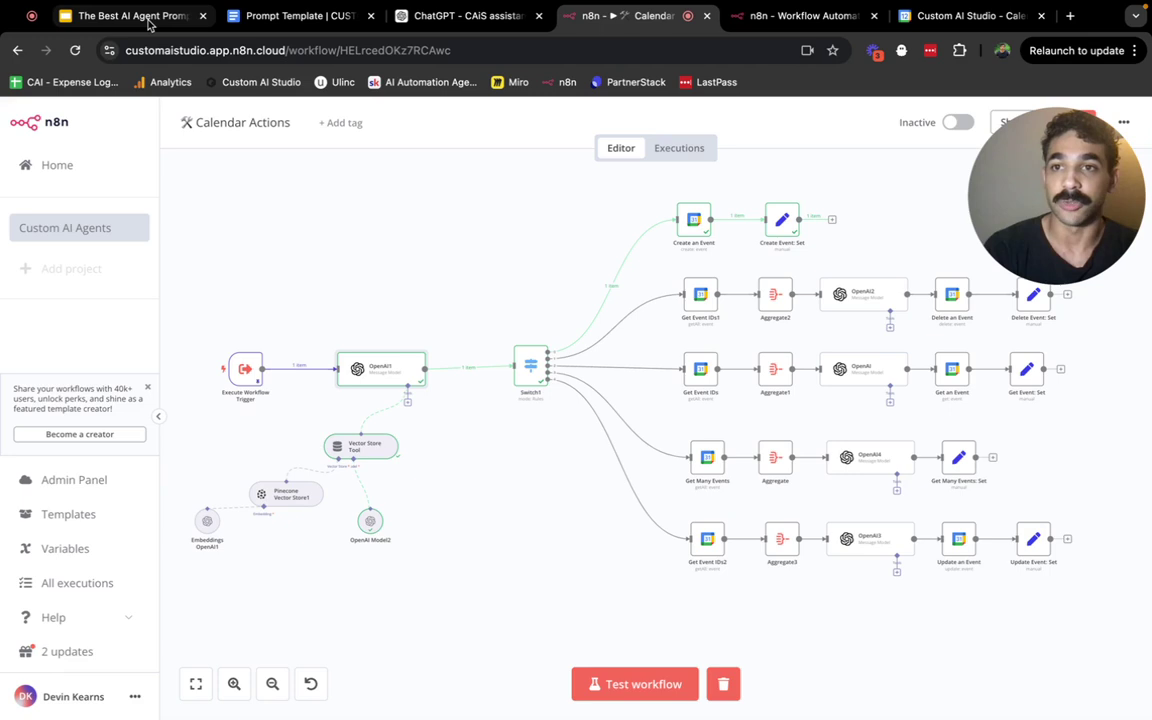
pyautogui.click(148, 22)
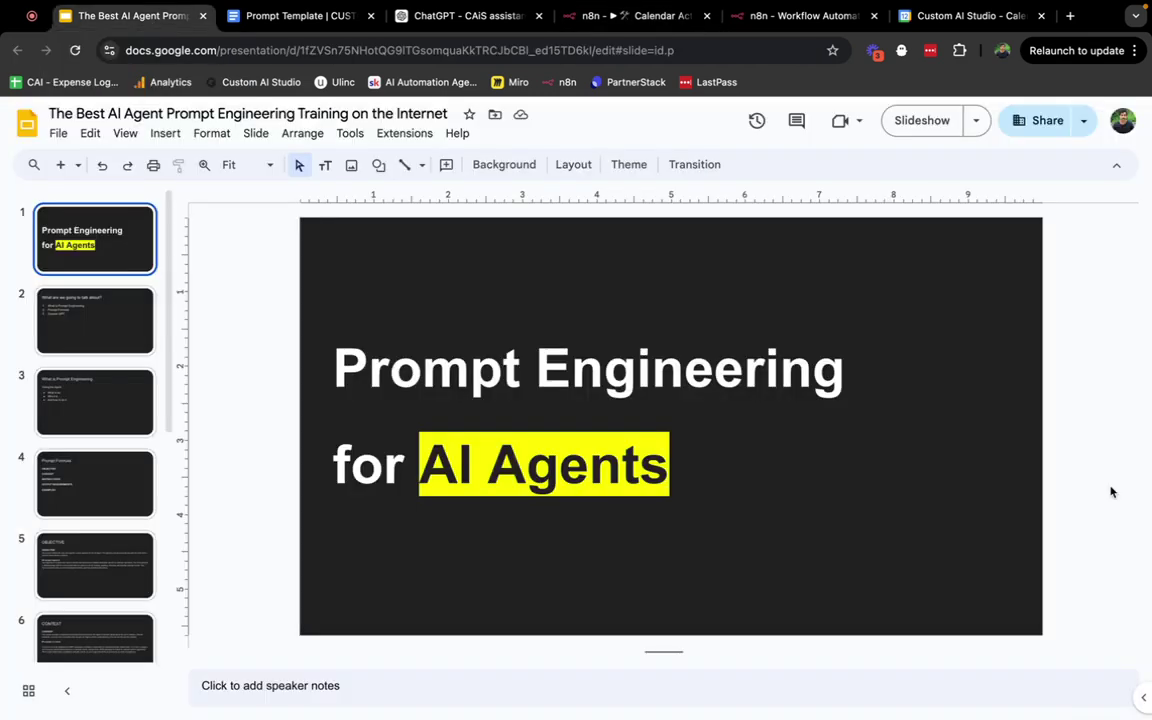